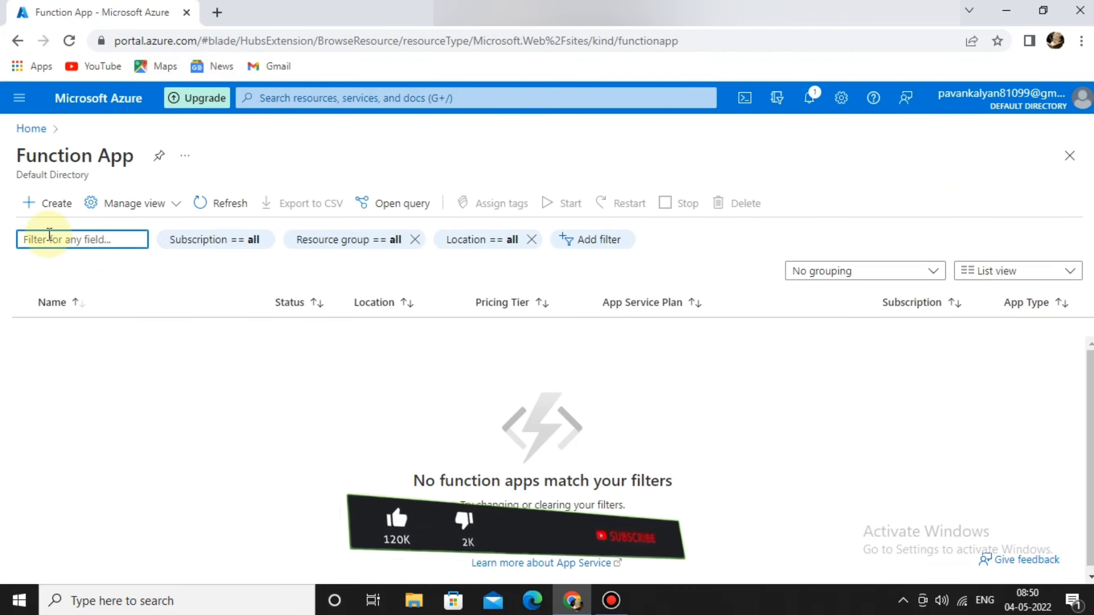
Start a new function app on the Free Trial subscription in the demorg resource group.
click(41, 210)
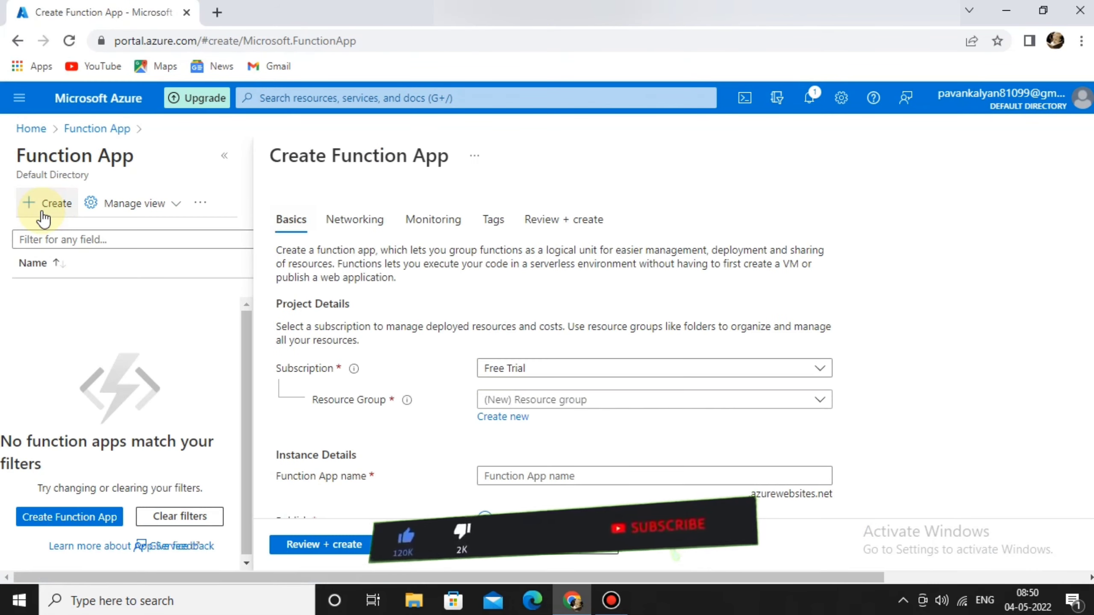
scroll(448, 411, down, 1)
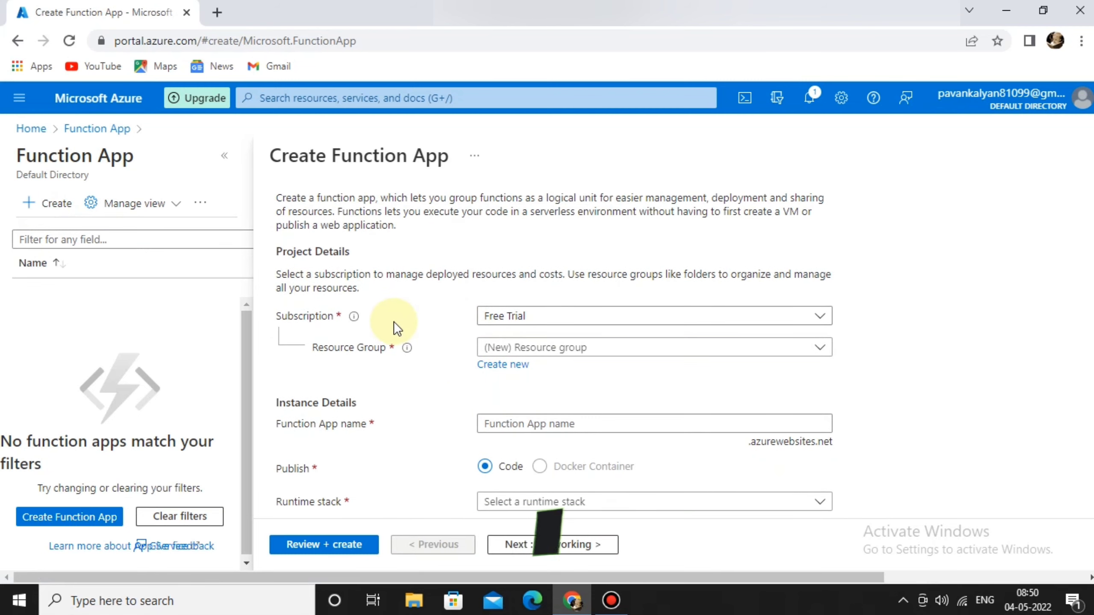
click(619, 325)
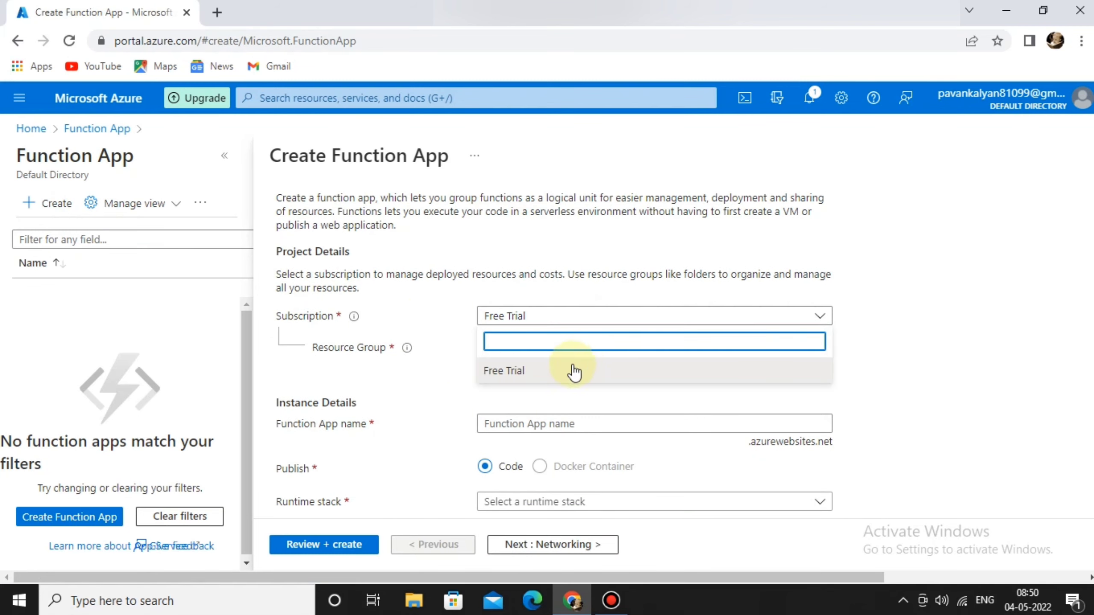
click(559, 375)
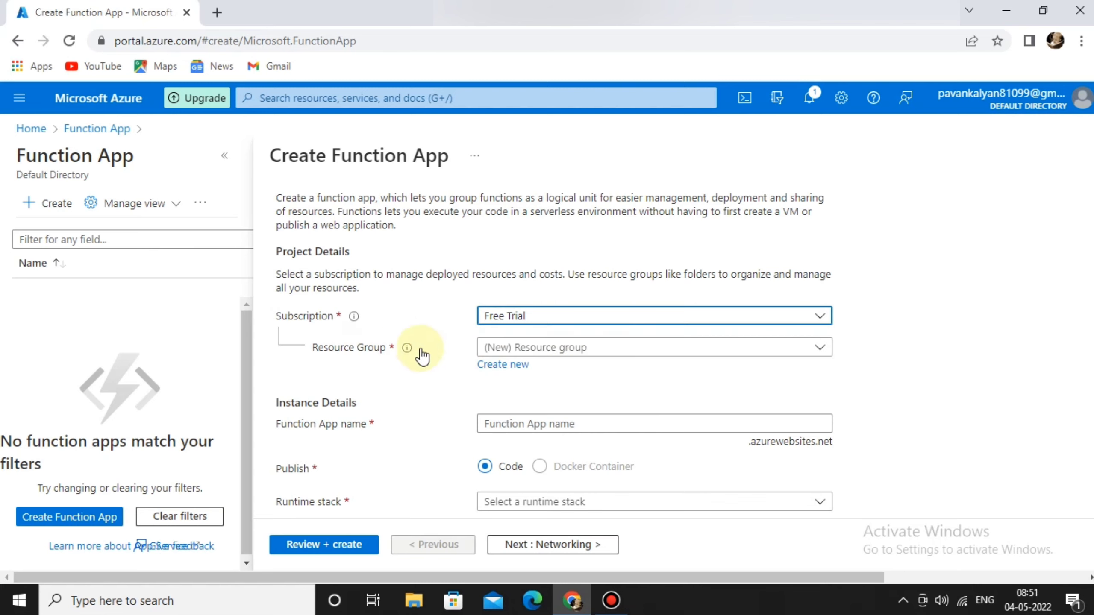
click(505, 347)
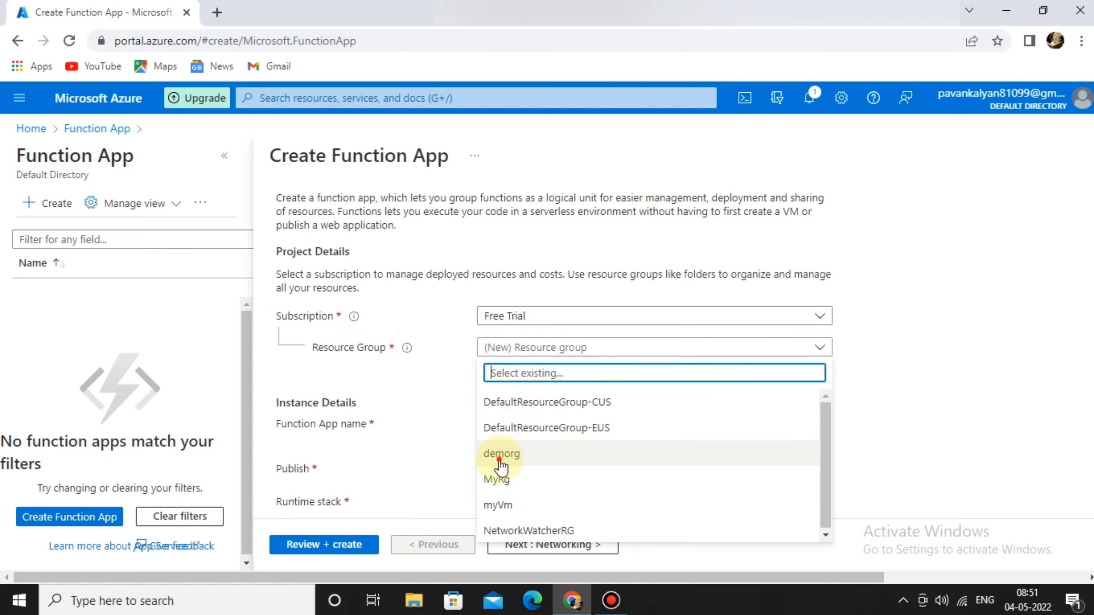
click(499, 456)
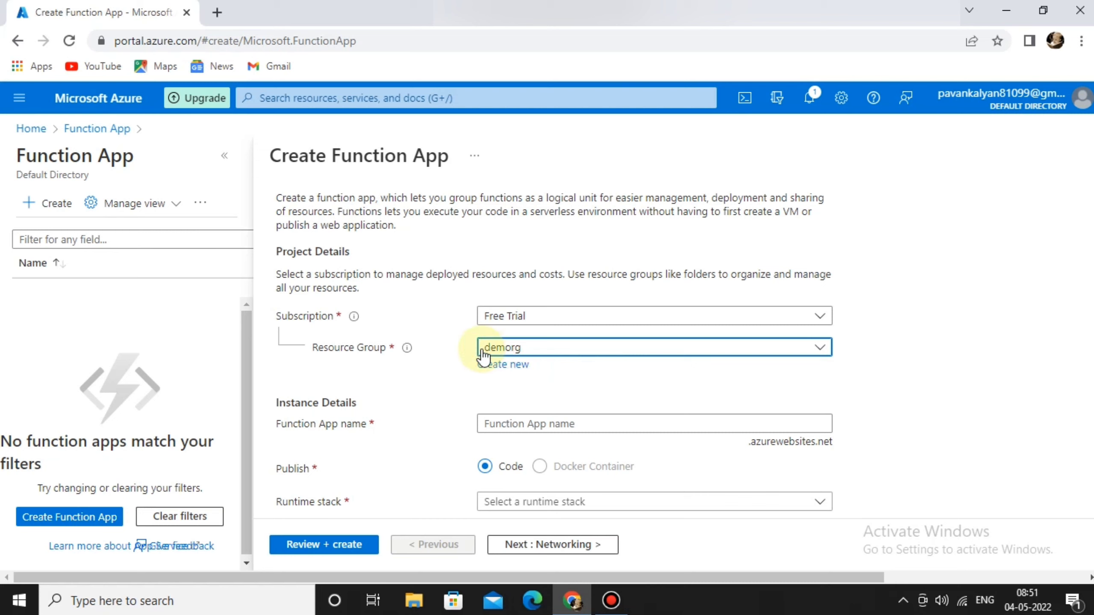
click(514, 366)
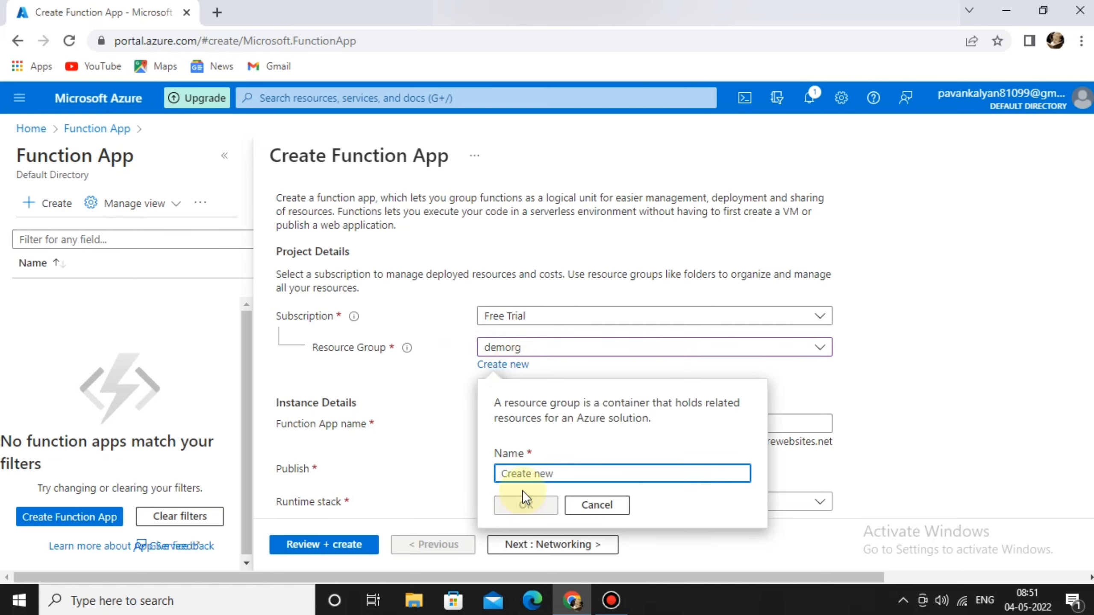
click(587, 500)
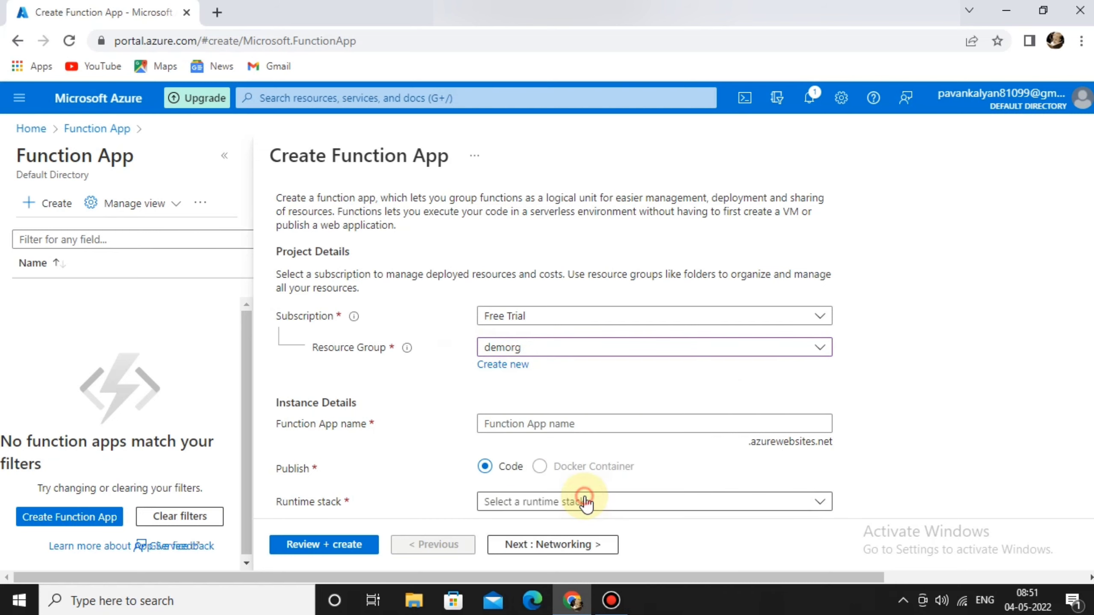
Name the function app demofunctionapptutorial.
scroll(575, 386, down, 1)
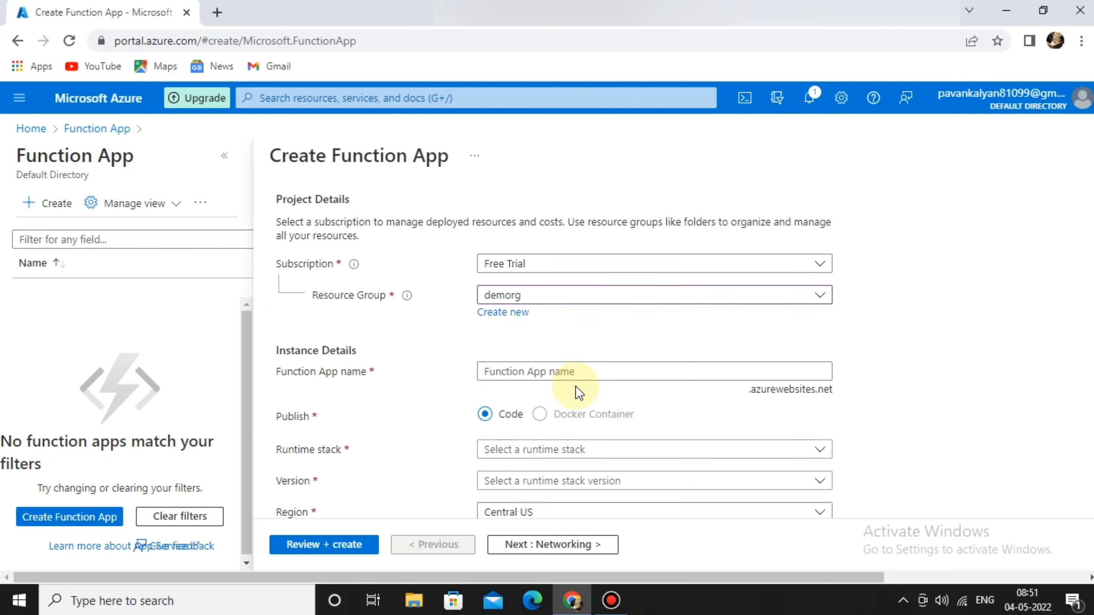
click(552, 370)
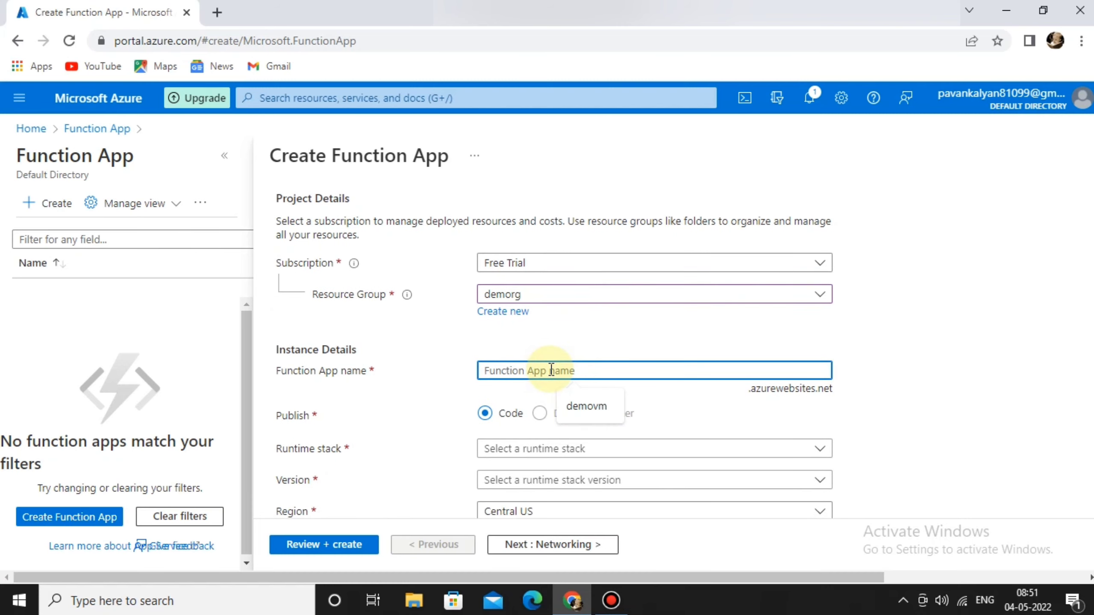
text(demof)
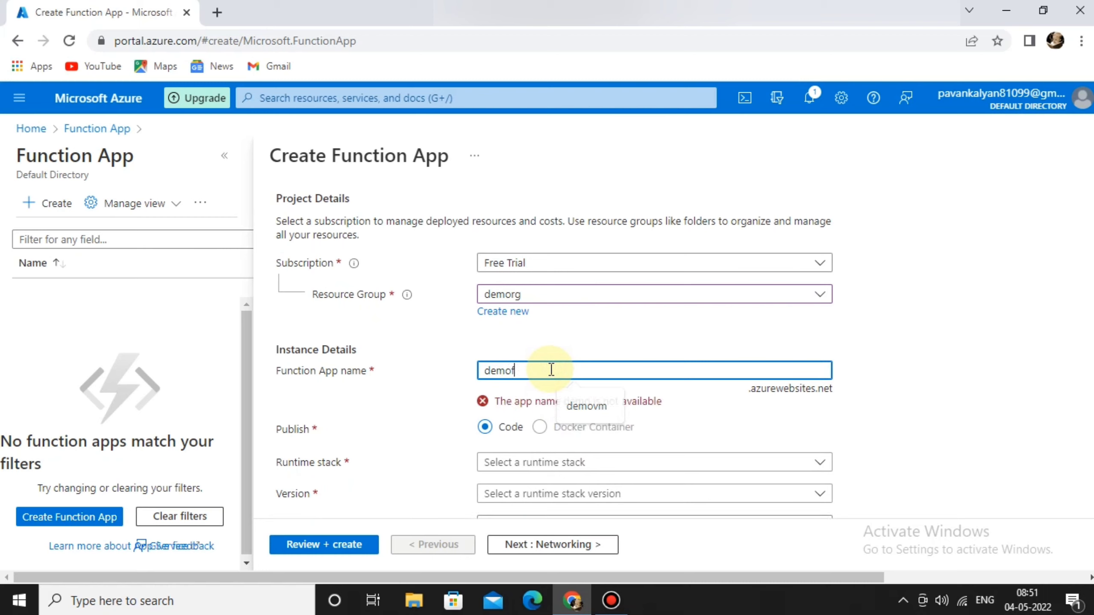
text(unctionapptut)
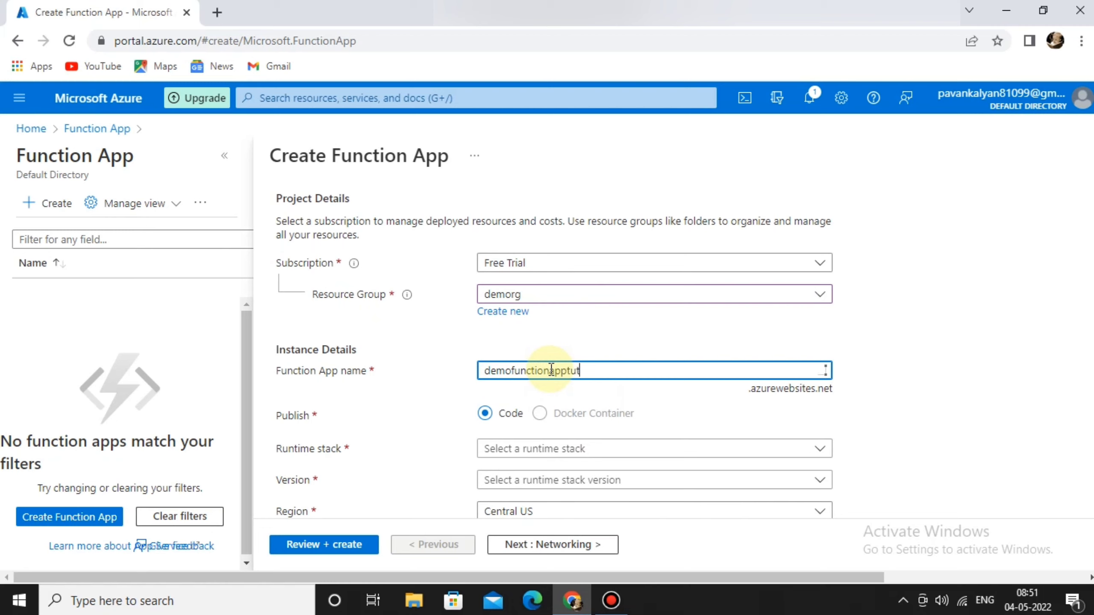
text(ori)
key(BackSpace)
key(BackSpace)
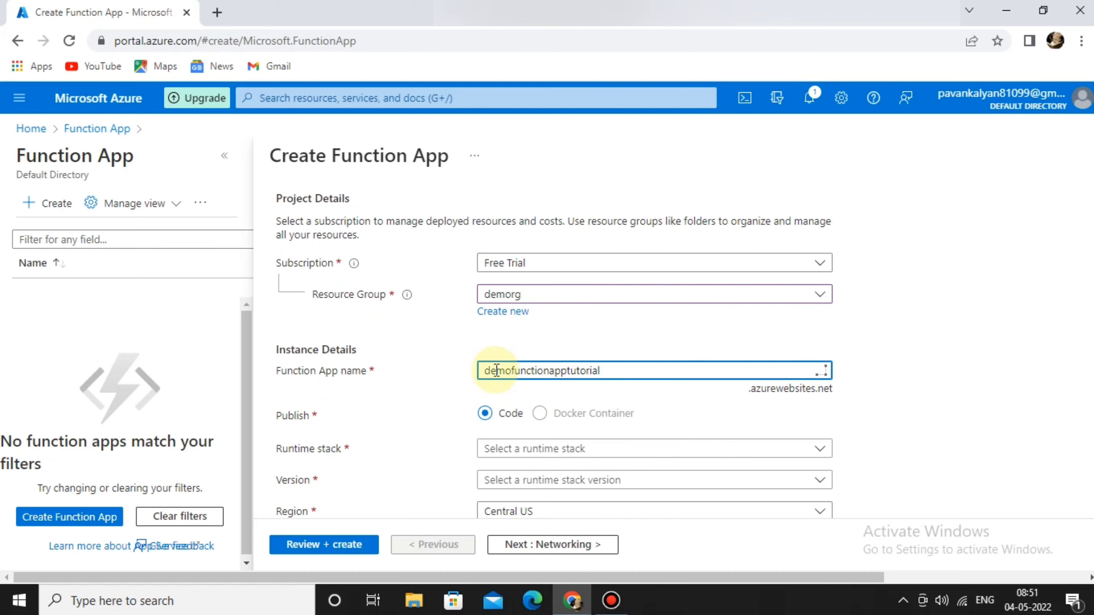
click(462, 373)
scroll(461, 373, down, 2)
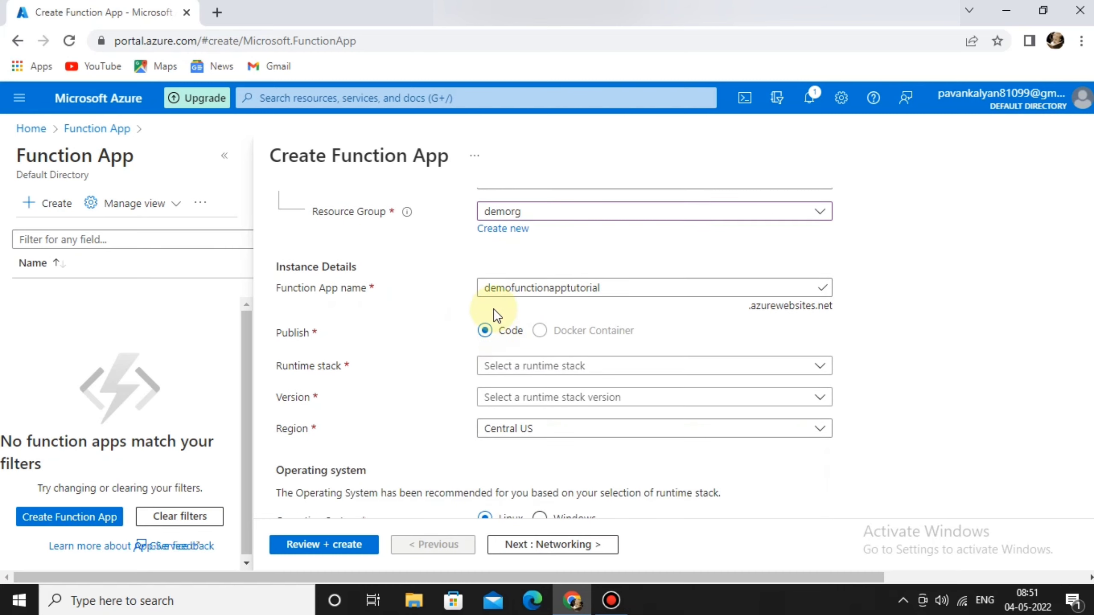
Choose .NET (version 6) as the runtime stack.
scroll(466, 375, down, 1)
click(567, 302)
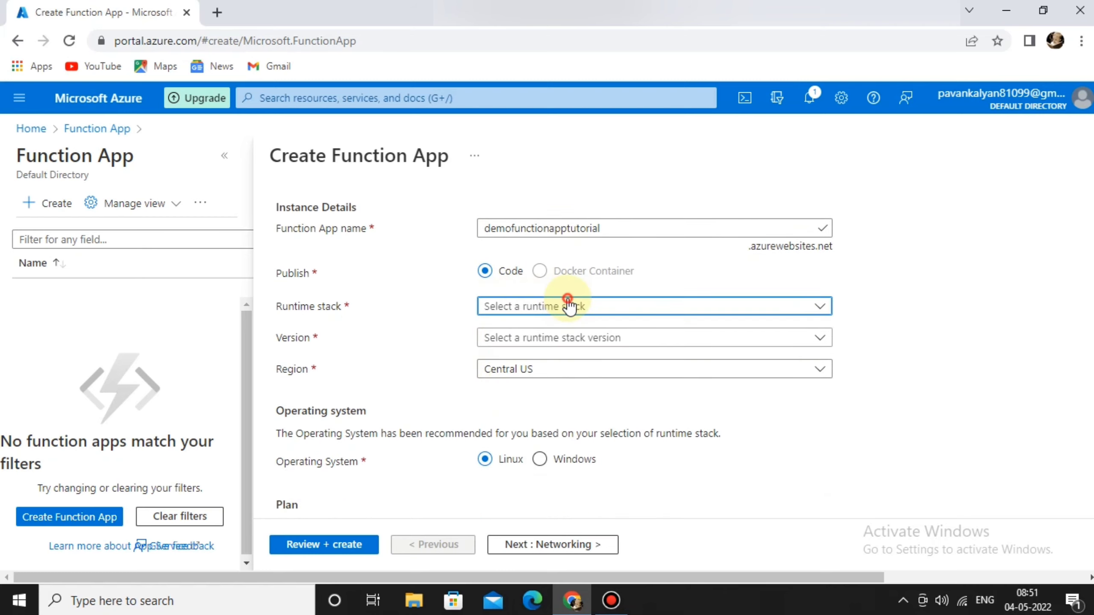
click(501, 365)
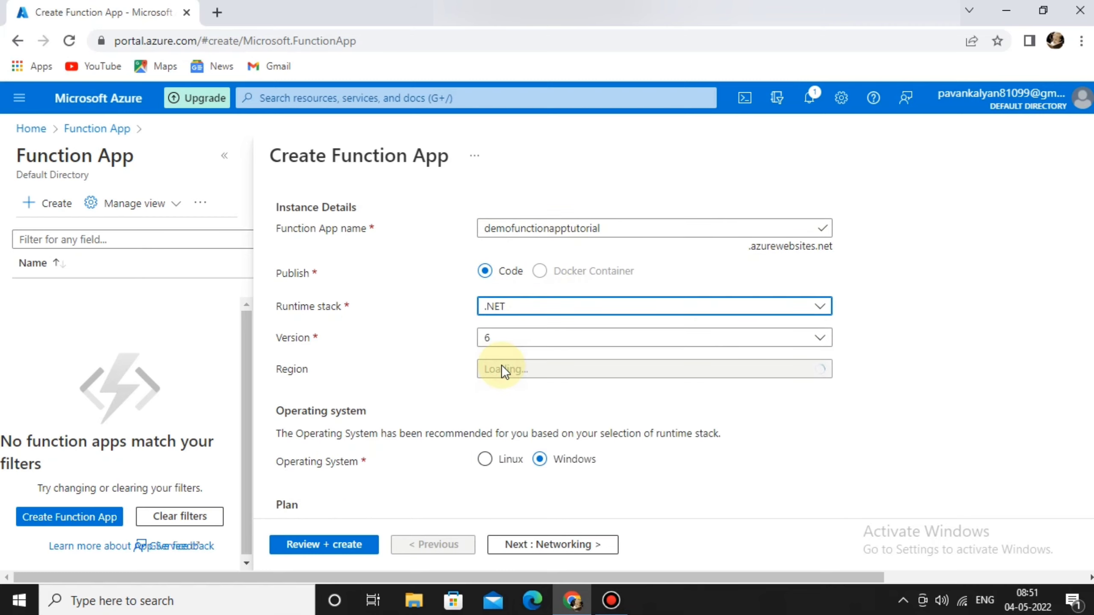
scroll(437, 359, down, 1)
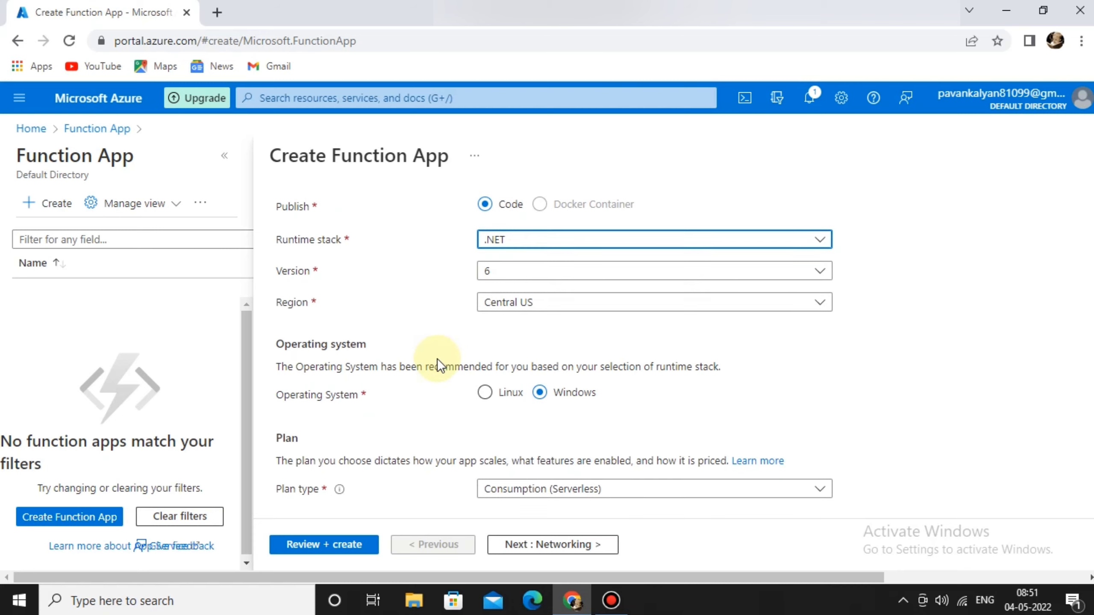
scroll(452, 349, down, 1)
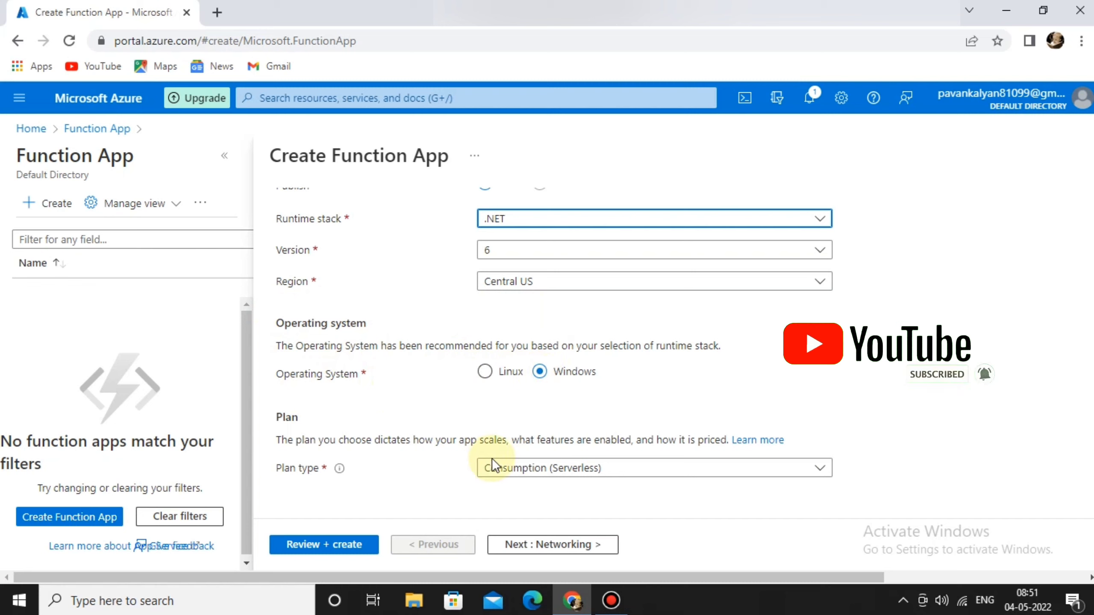
Keep the Consumption (Serverless) plan on Windows and move on to Networking.
click(547, 471)
click(500, 429)
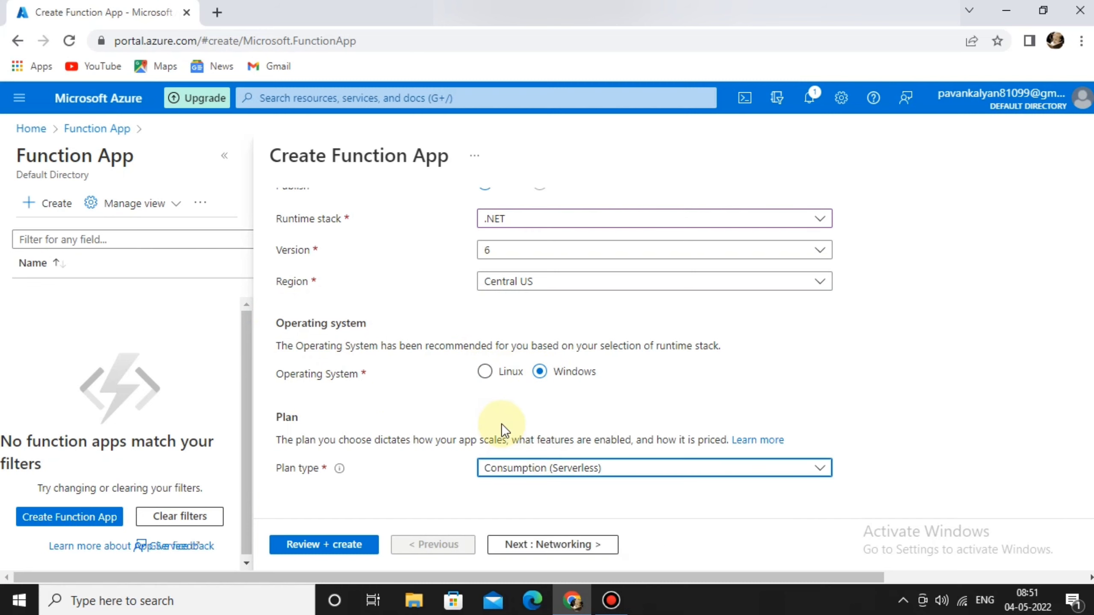
click(495, 471)
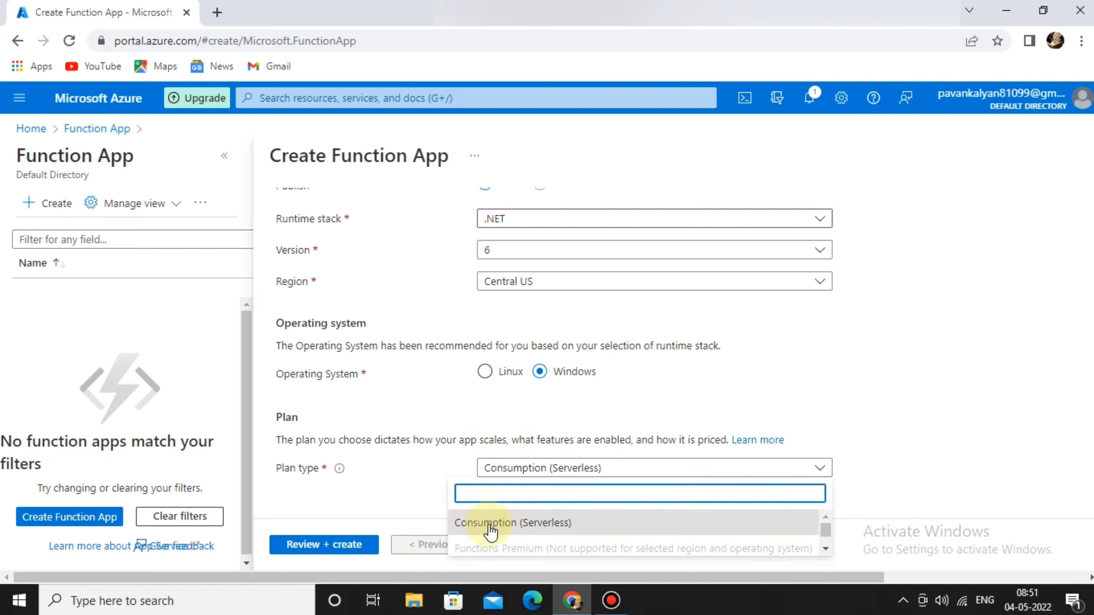
scroll(489, 528, up, 1)
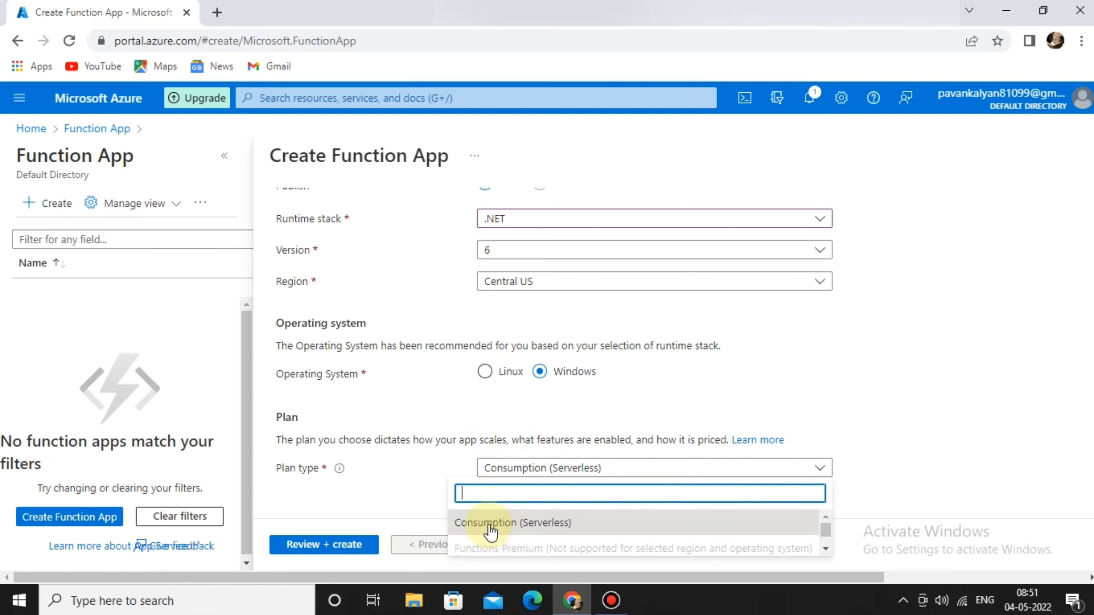
click(383, 453)
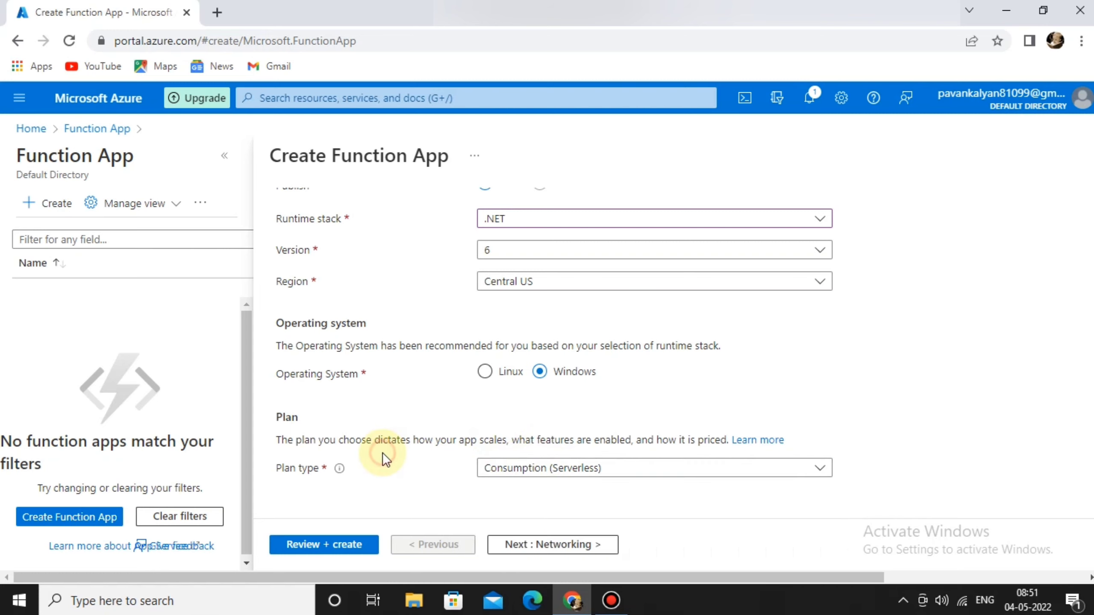
click(521, 545)
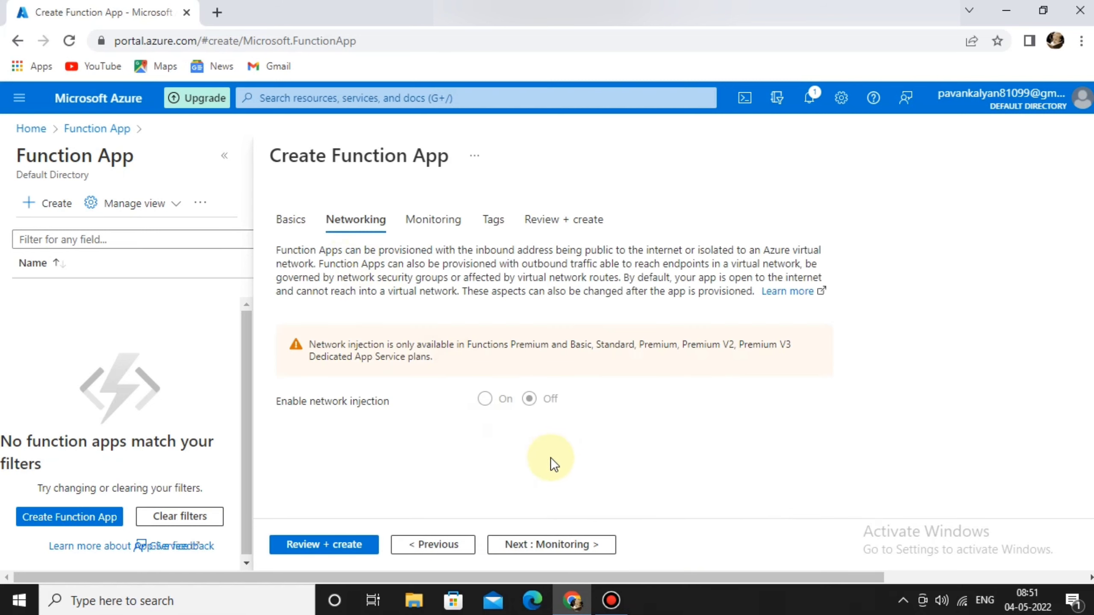
Step past Networking, Monitoring and Tags to the Review + create summary.
click(540, 544)
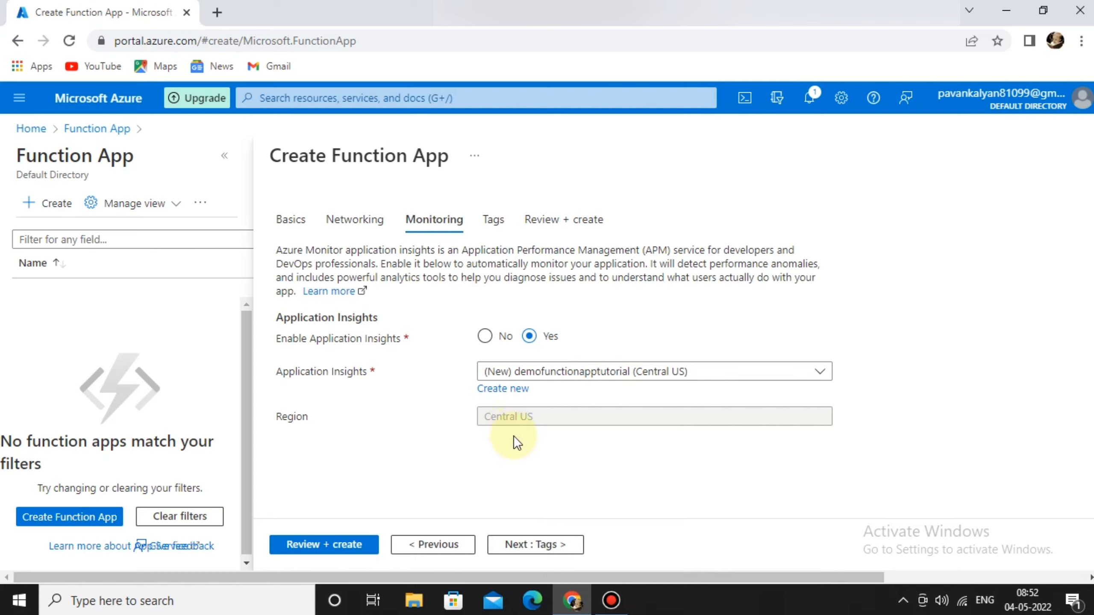
click(509, 545)
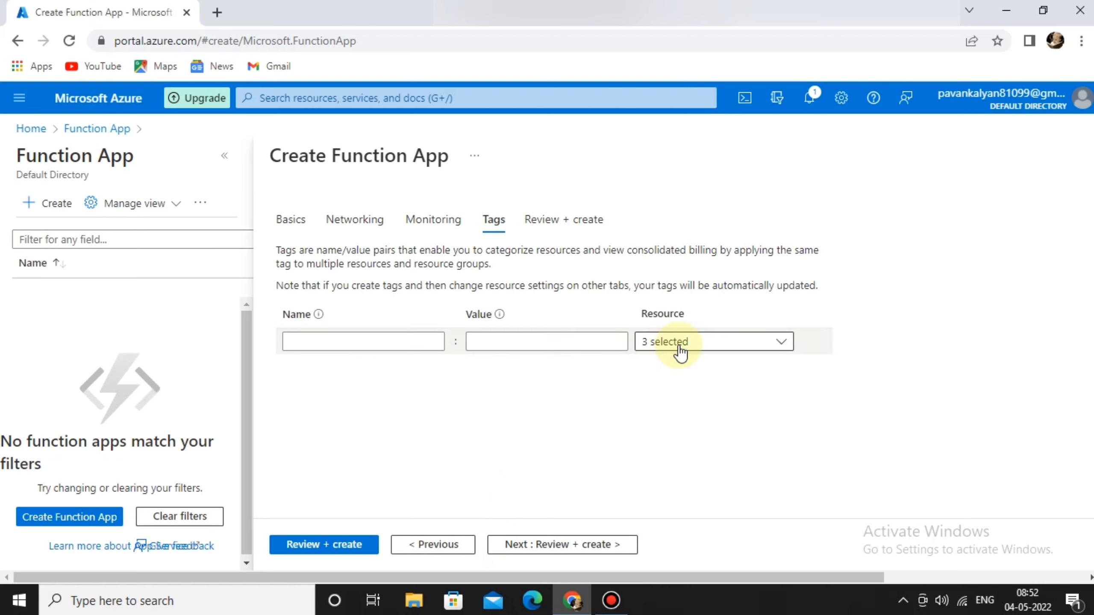
click(539, 546)
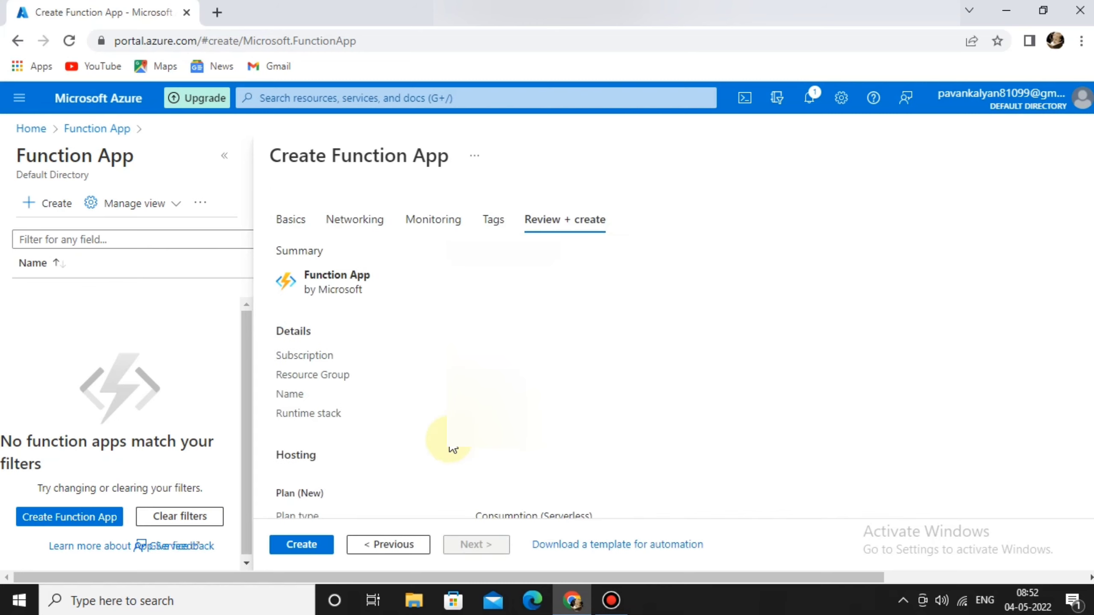
Create demofunctionapptutorial from the review summary and wait for deployment to succeed.
scroll(453, 449, down, 5)
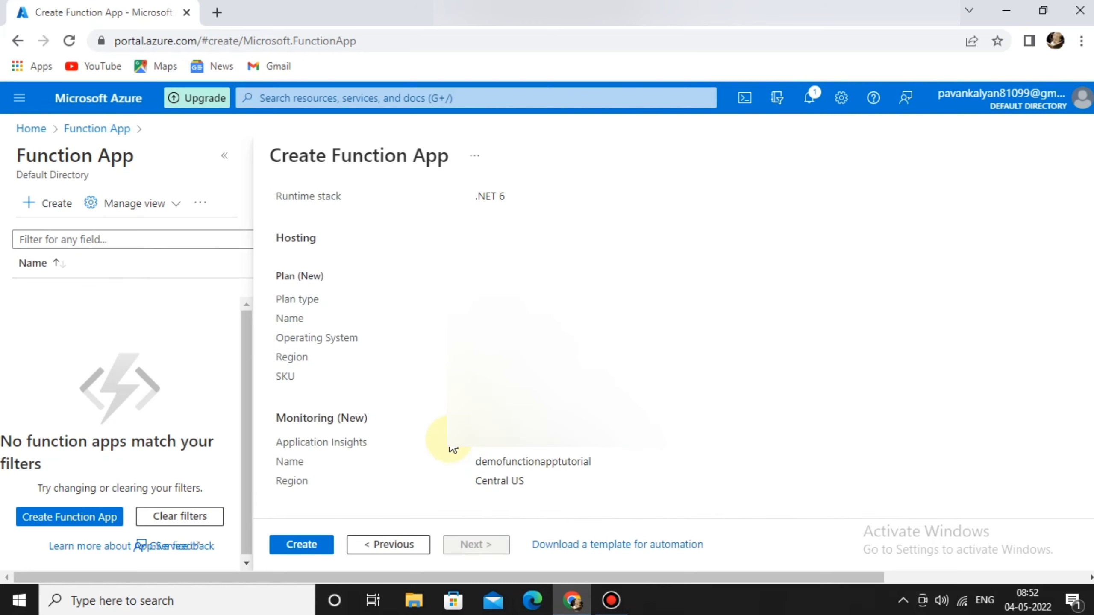
click(299, 546)
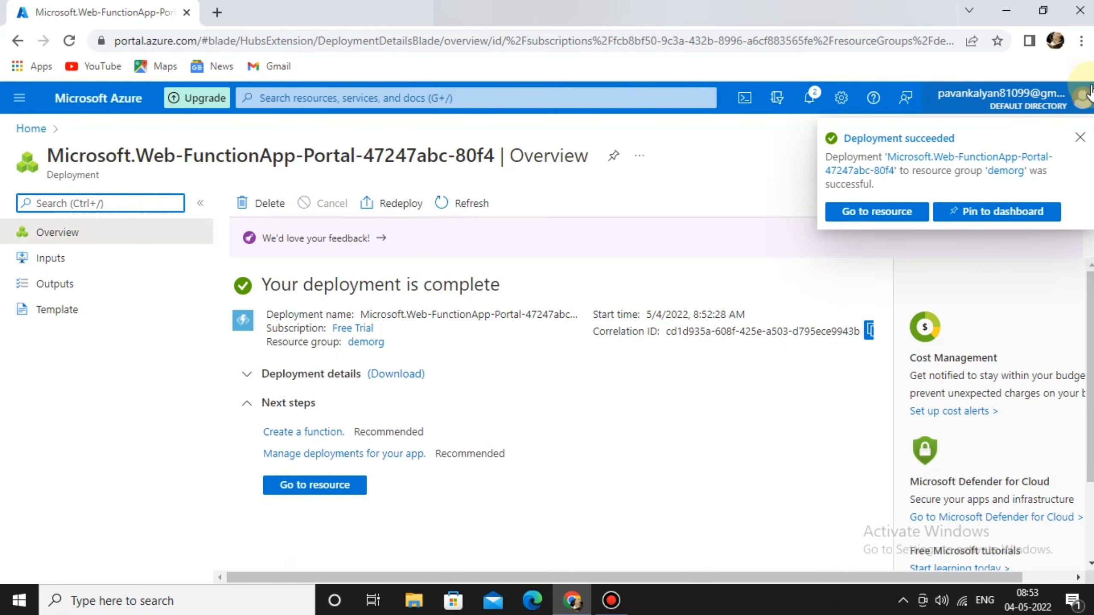
Dismiss the success notification and go to the demofunctionapptutorial resource.
click(1079, 138)
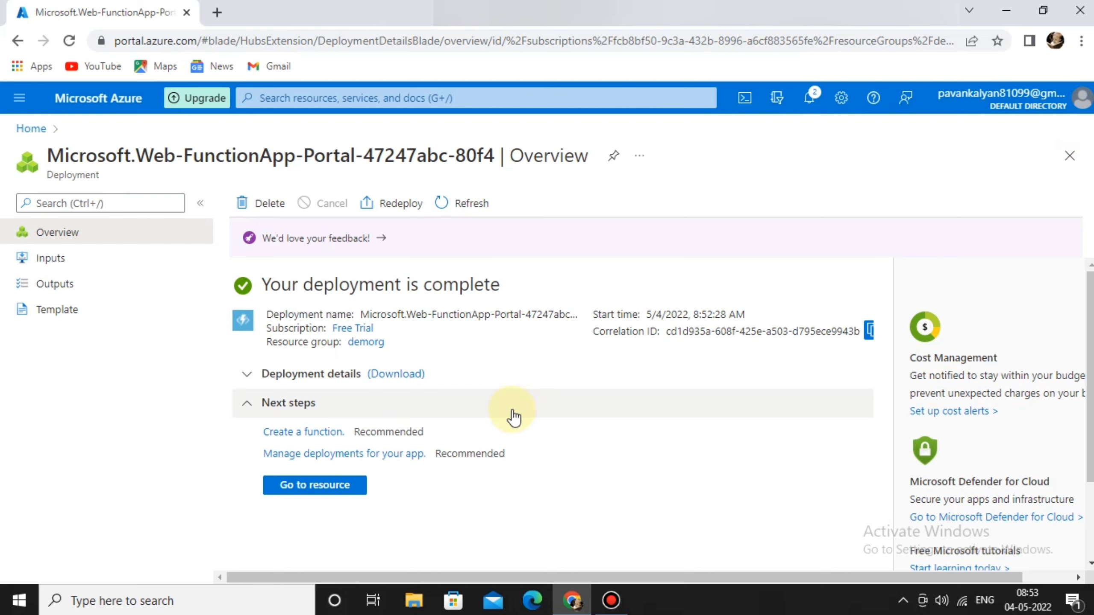
click(349, 490)
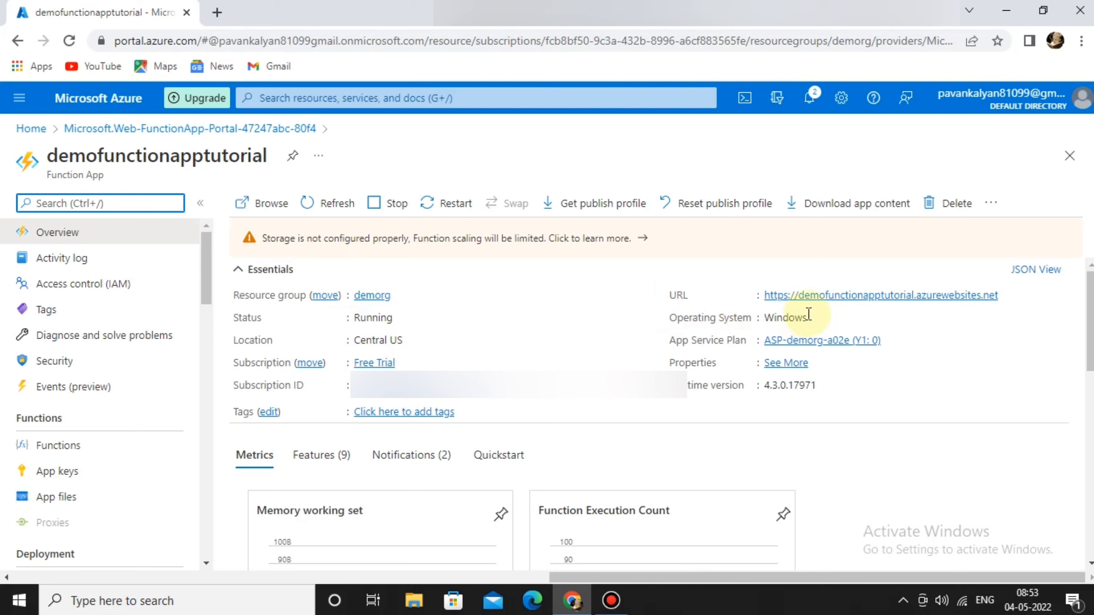
Check the app's live URL, then open the empty Functions list and start a new function.
click(868, 298)
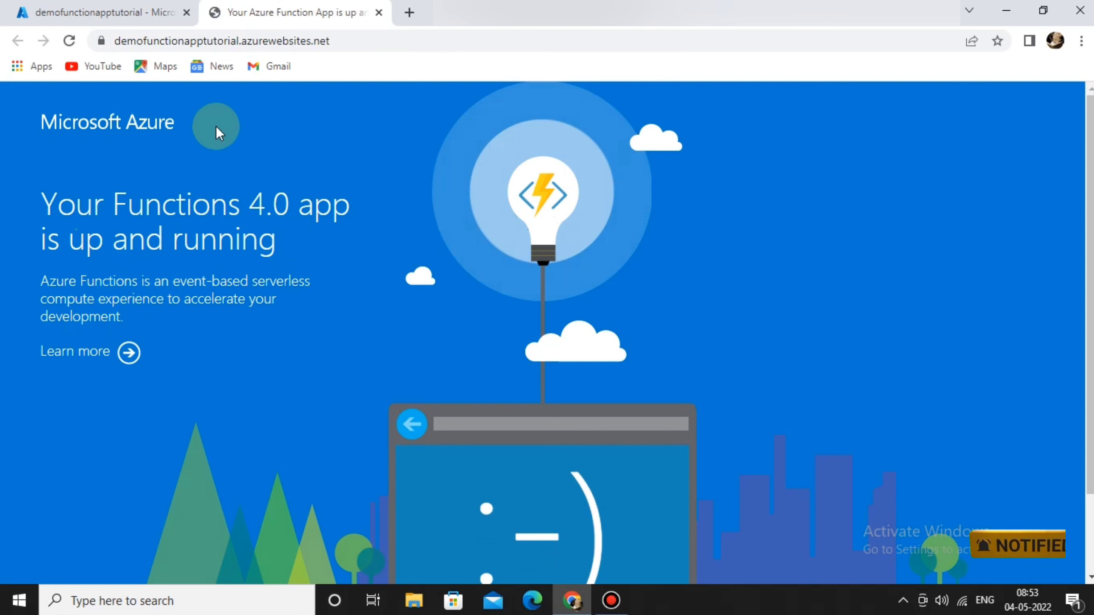
click(379, 12)
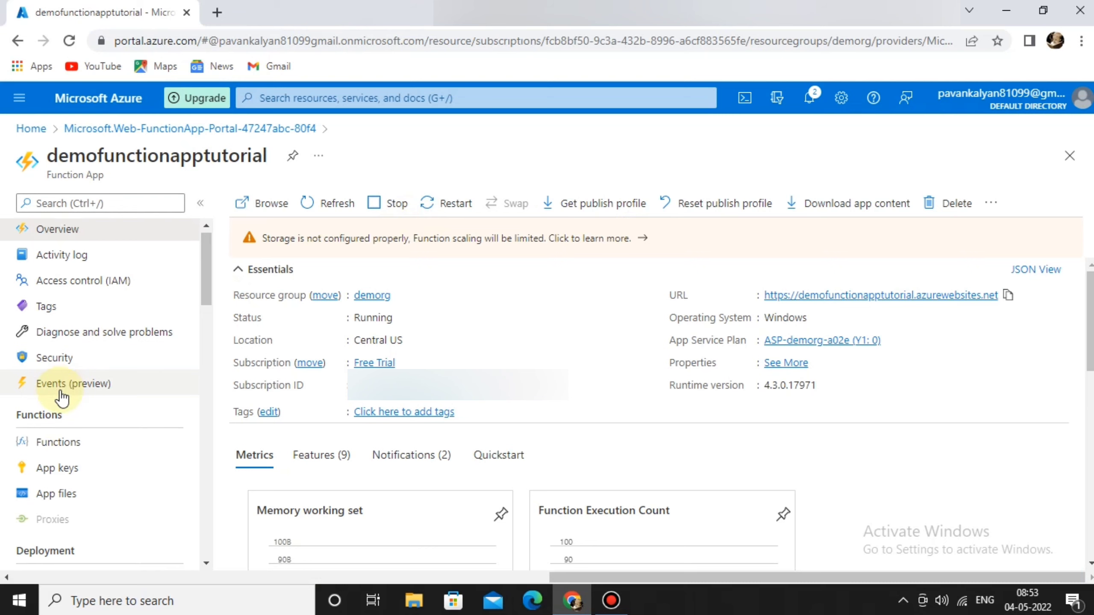
scroll(61, 396, down, 1)
click(85, 401)
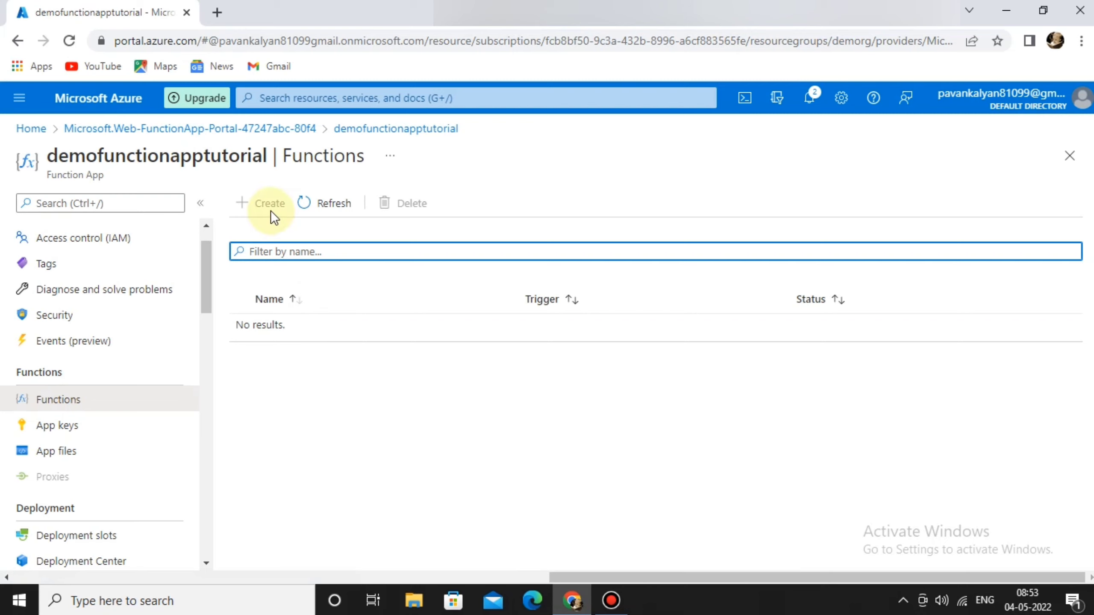
click(305, 328)
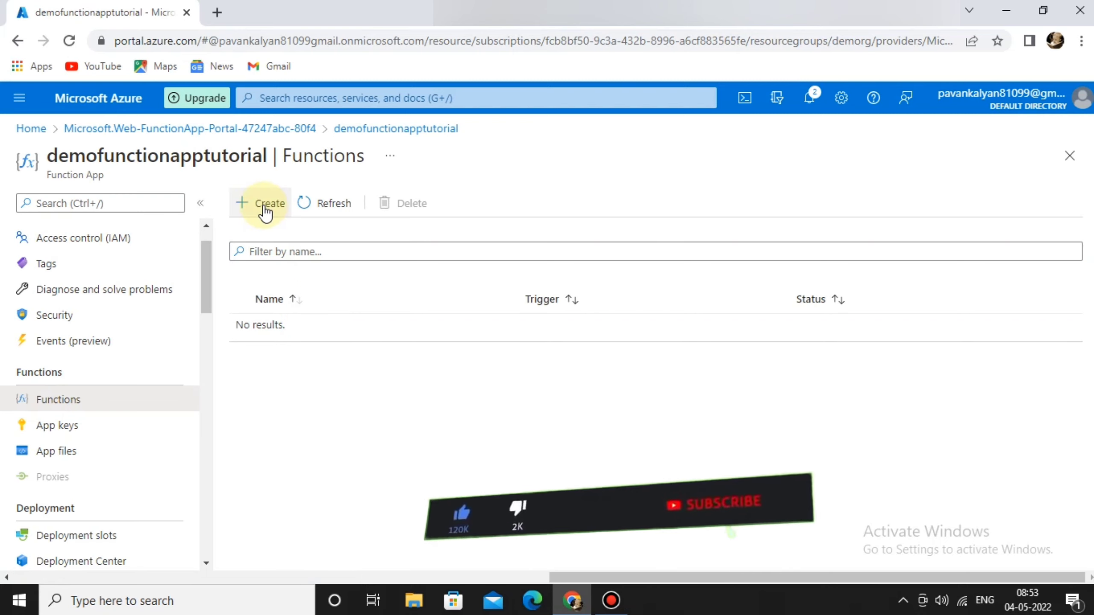
click(266, 205)
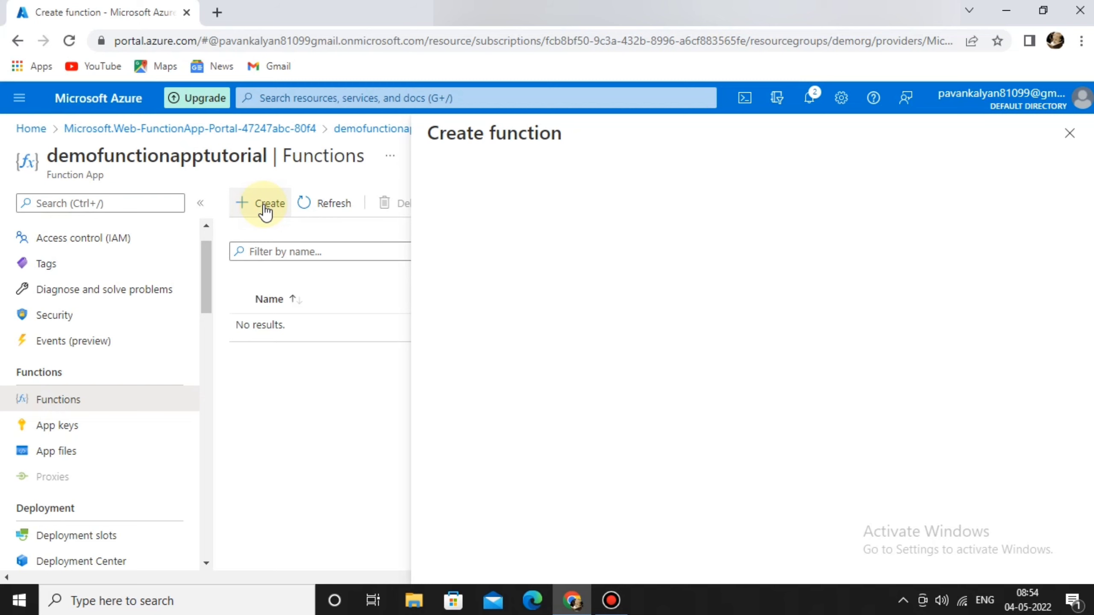
Keep Develop in portal as the environment and pick the HTTP trigger template.
click(649, 259)
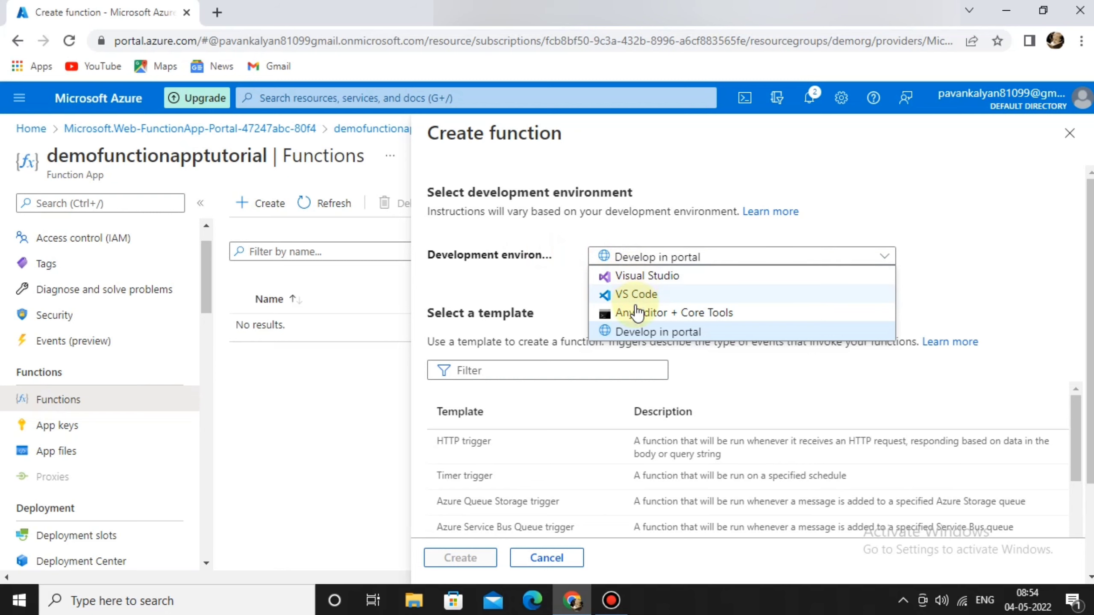
click(624, 328)
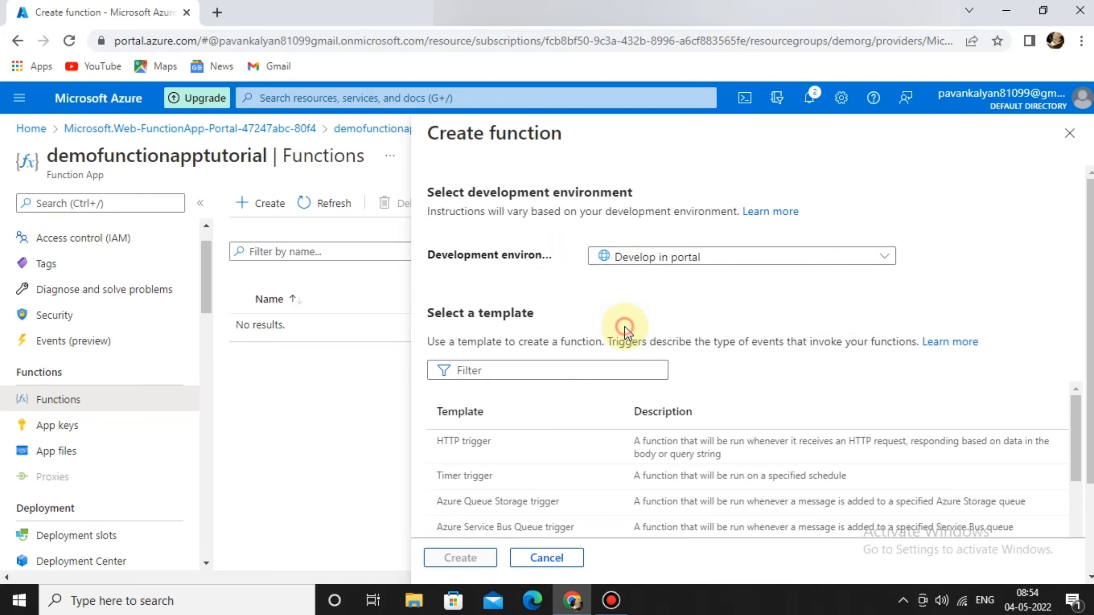
scroll(599, 328, down, 3)
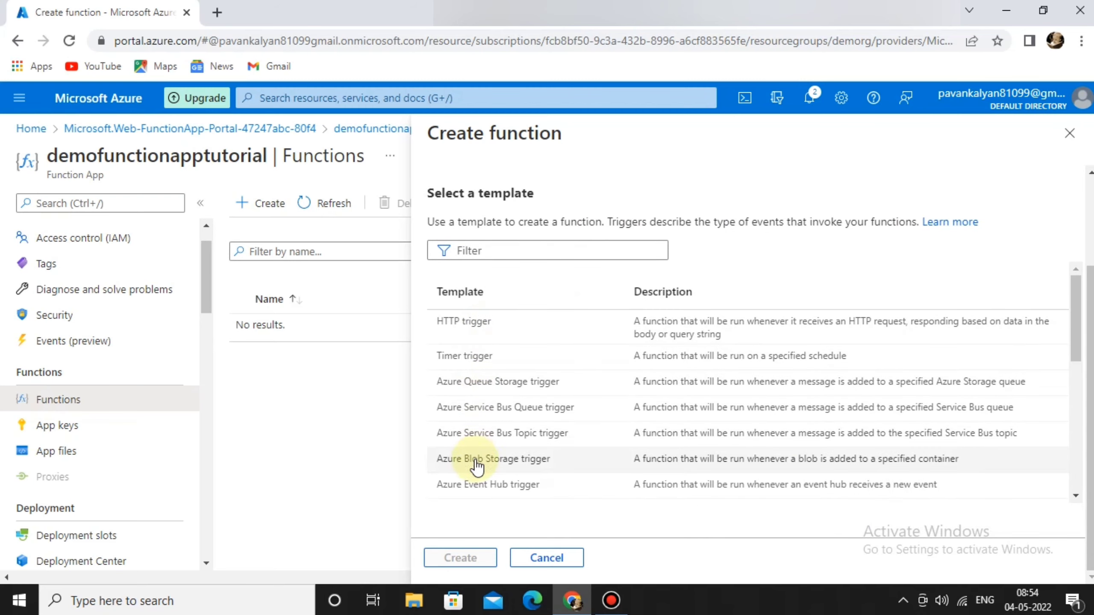
click(463, 331)
scroll(577, 408, down, 7)
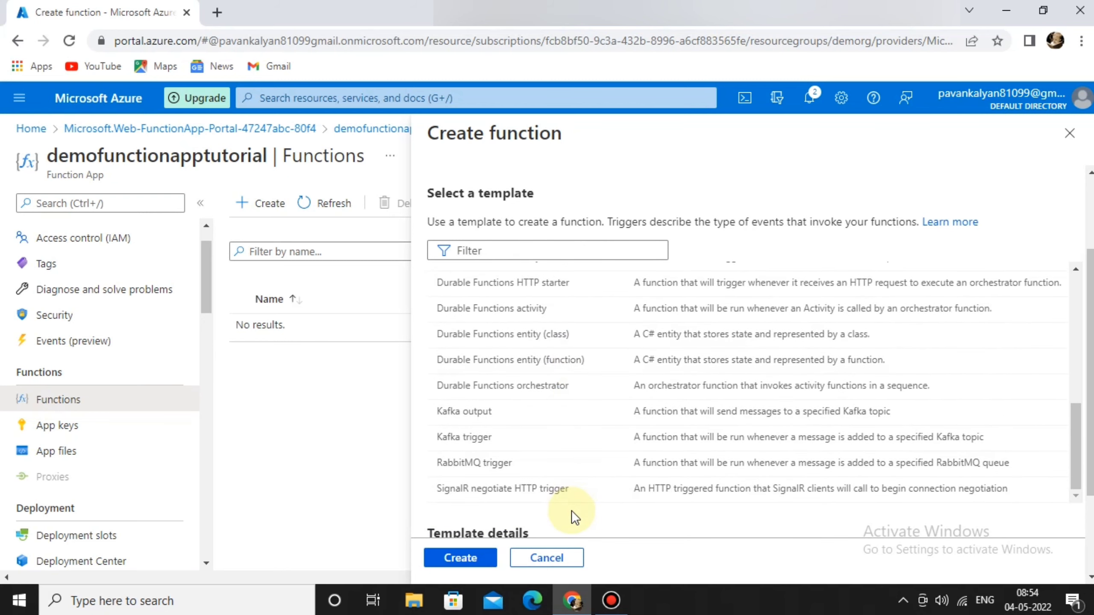
scroll(572, 515, down, 3)
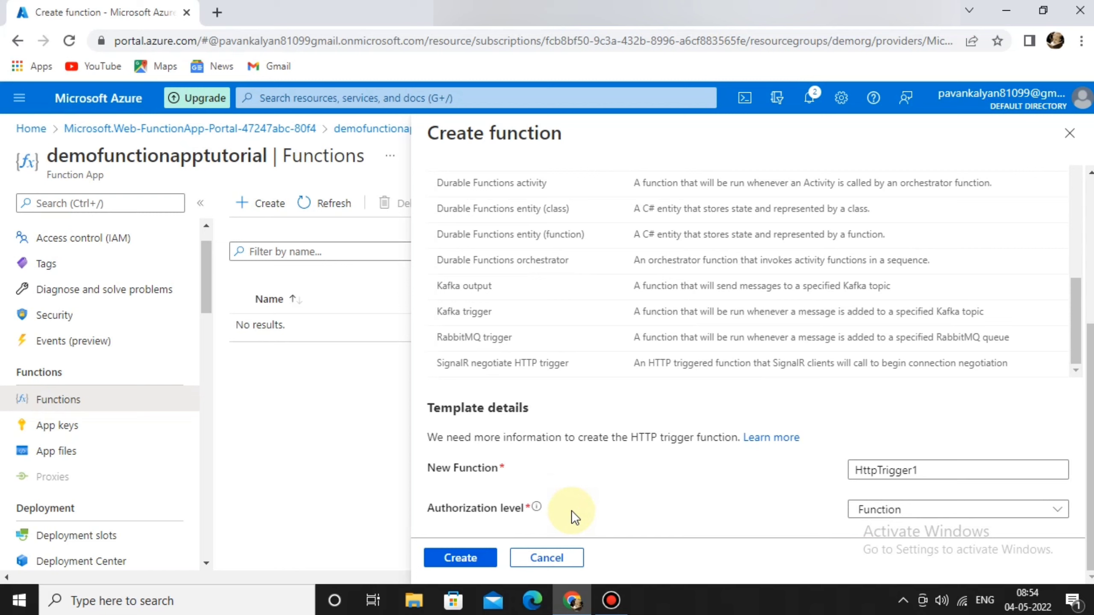
Name the function MyHttpTrigger, keep Function authorization level, and create it.
click(948, 478)
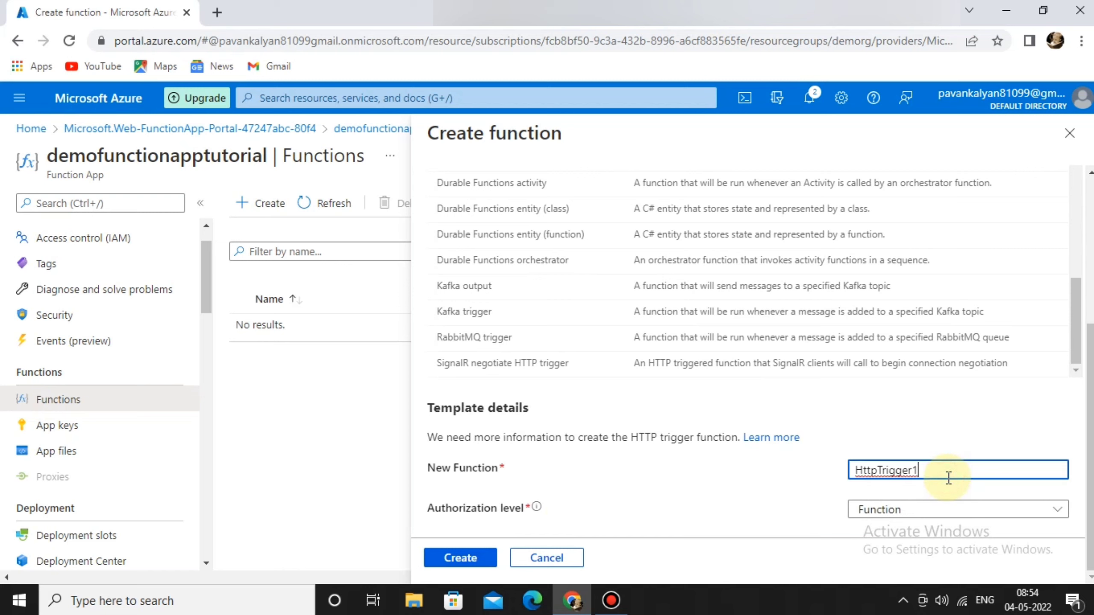
key(Left)
text(My)
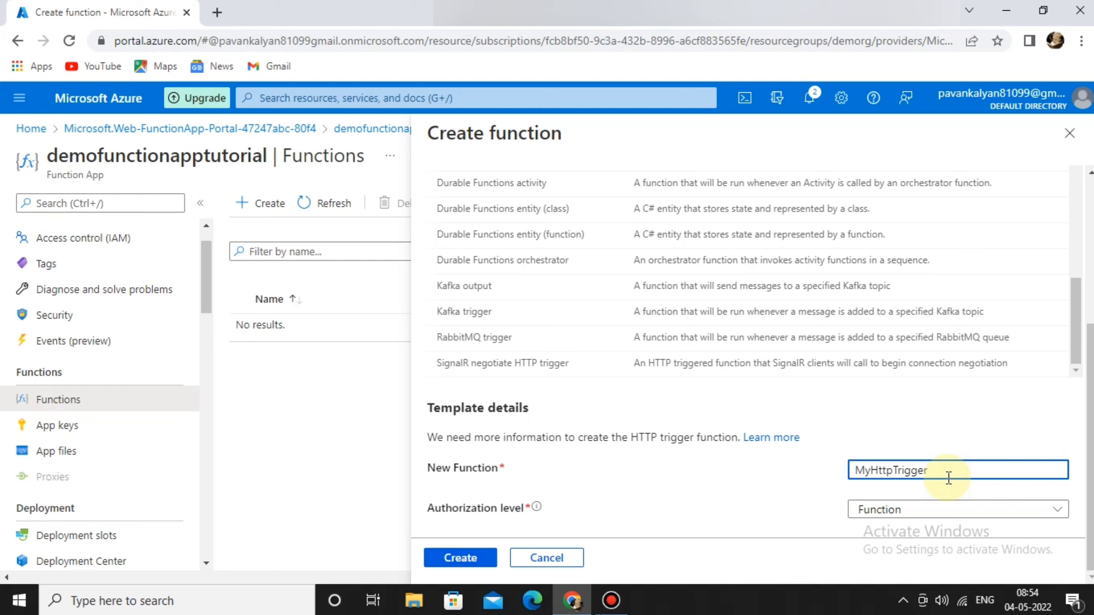
click(954, 513)
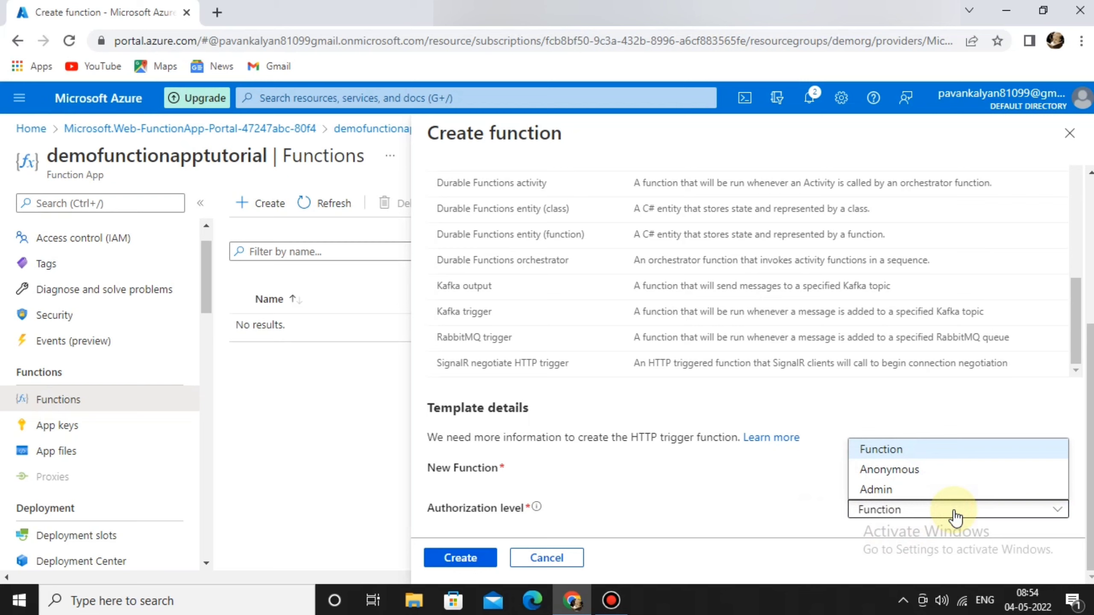
click(954, 514)
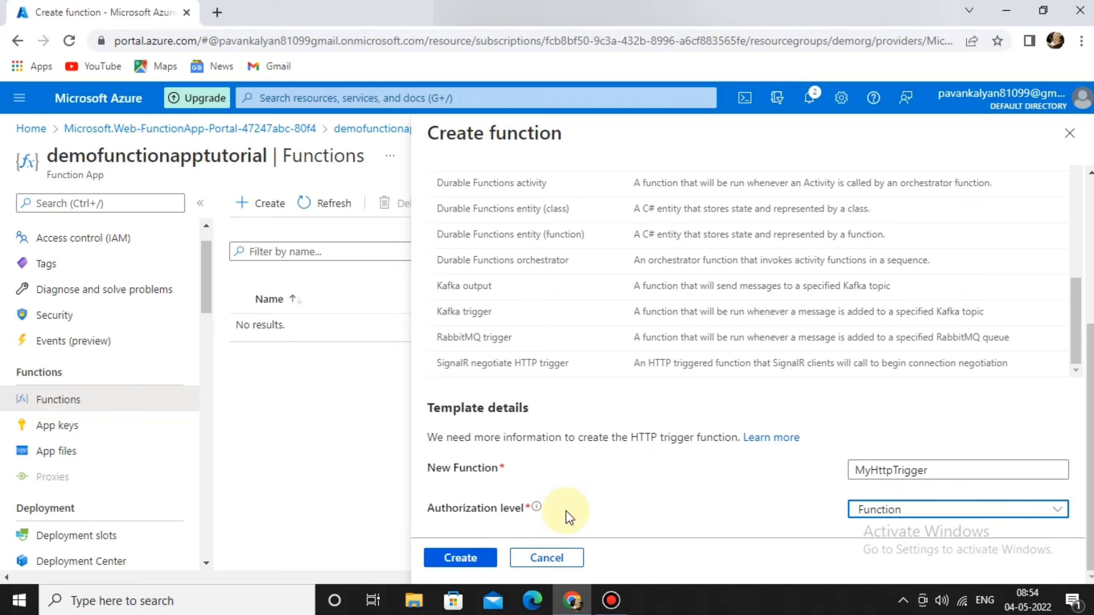
click(452, 560)
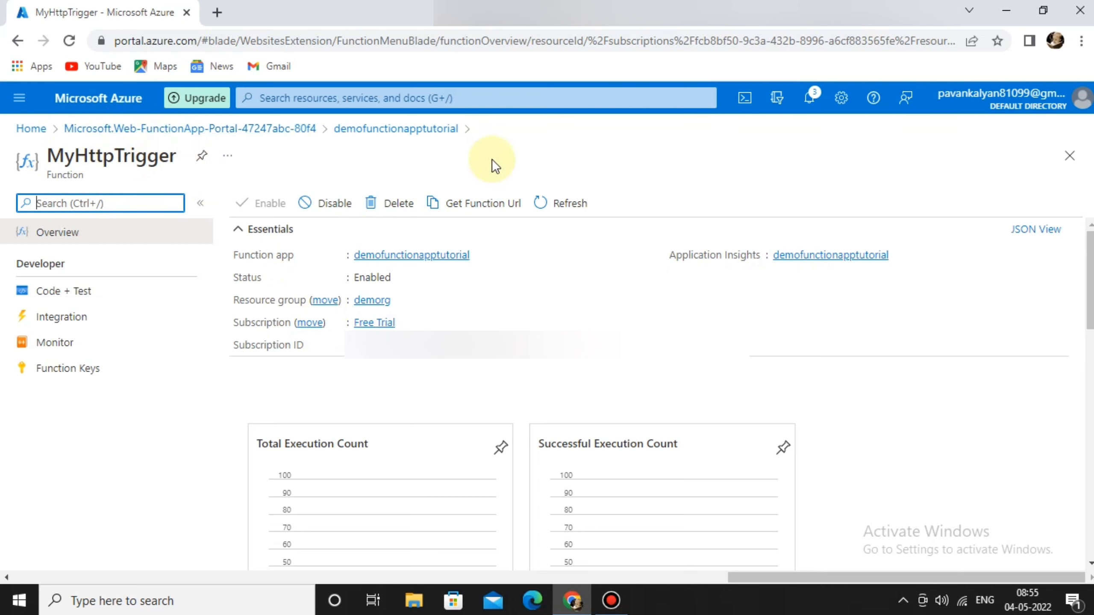
Copy MyHttpTrigger's function URL and load it in a new browser tab.
click(487, 210)
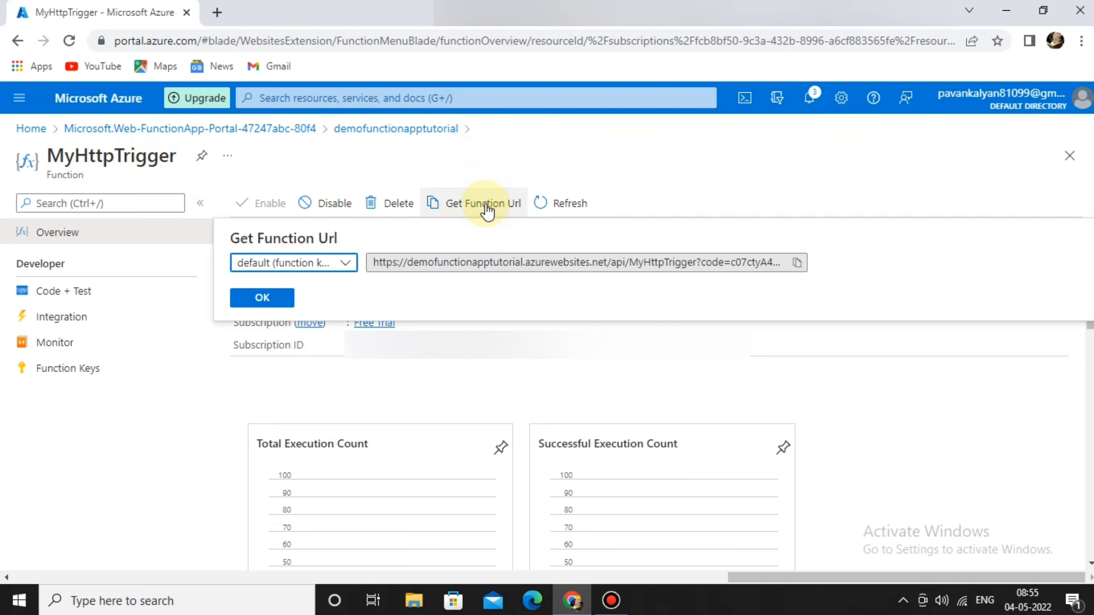
click(797, 267)
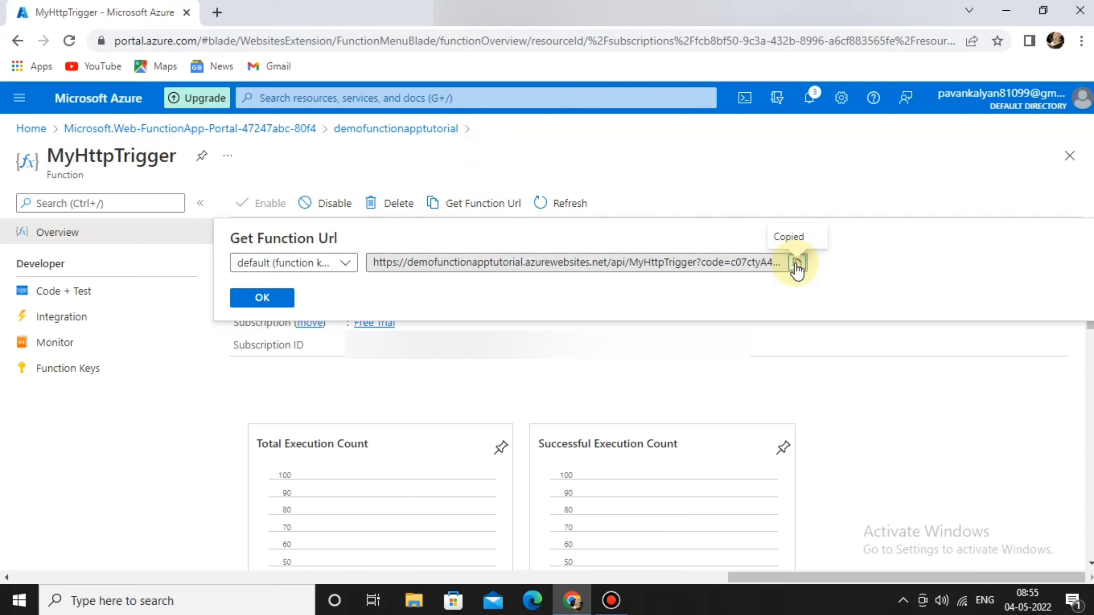
click(275, 301)
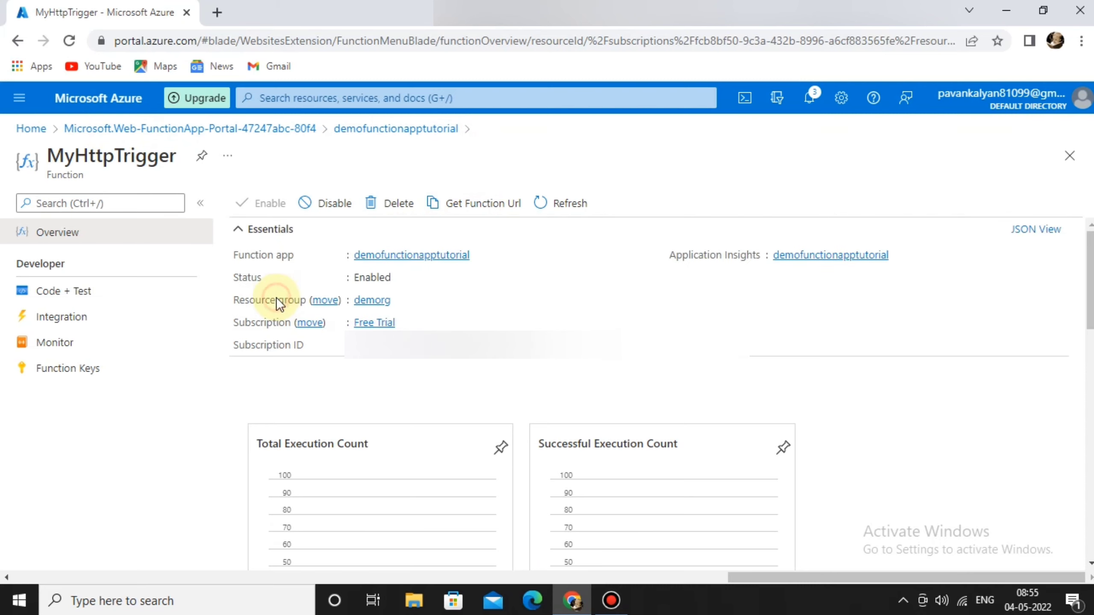
click(220, 15)
key(ctrl+v)
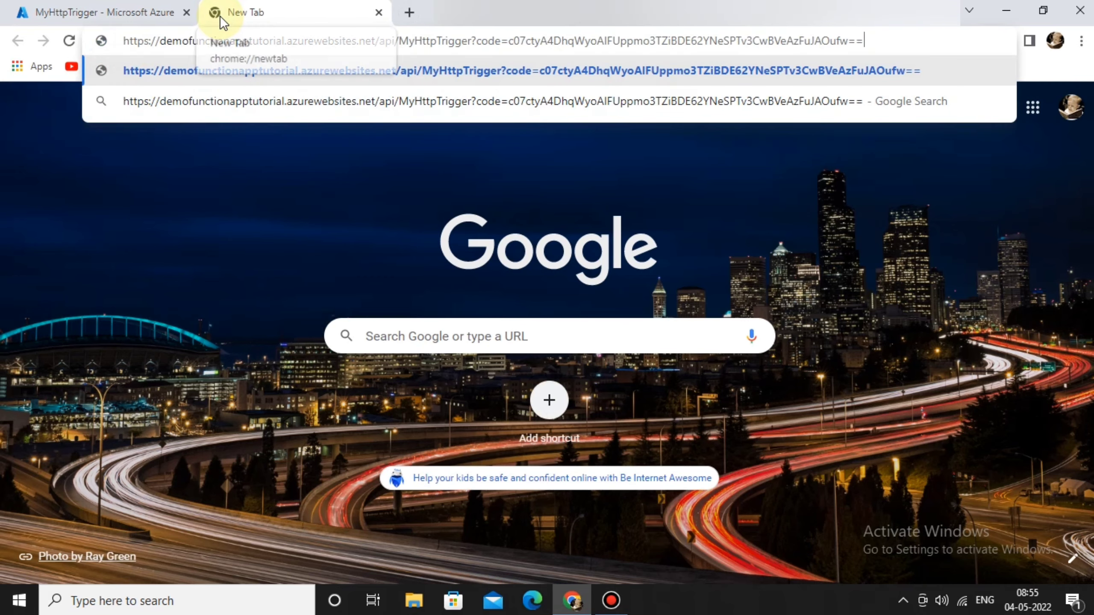
key(Return)
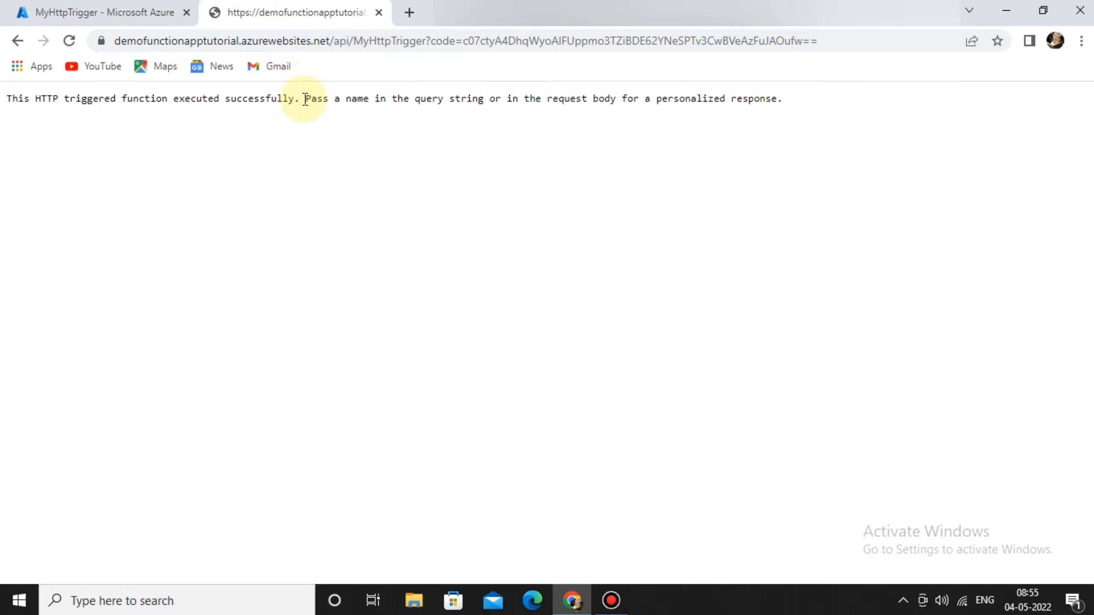
Highlight the response's hint about passing a name in the query string.
drag(306, 99, 591, 124)
drag(672, 107, 726, 102)
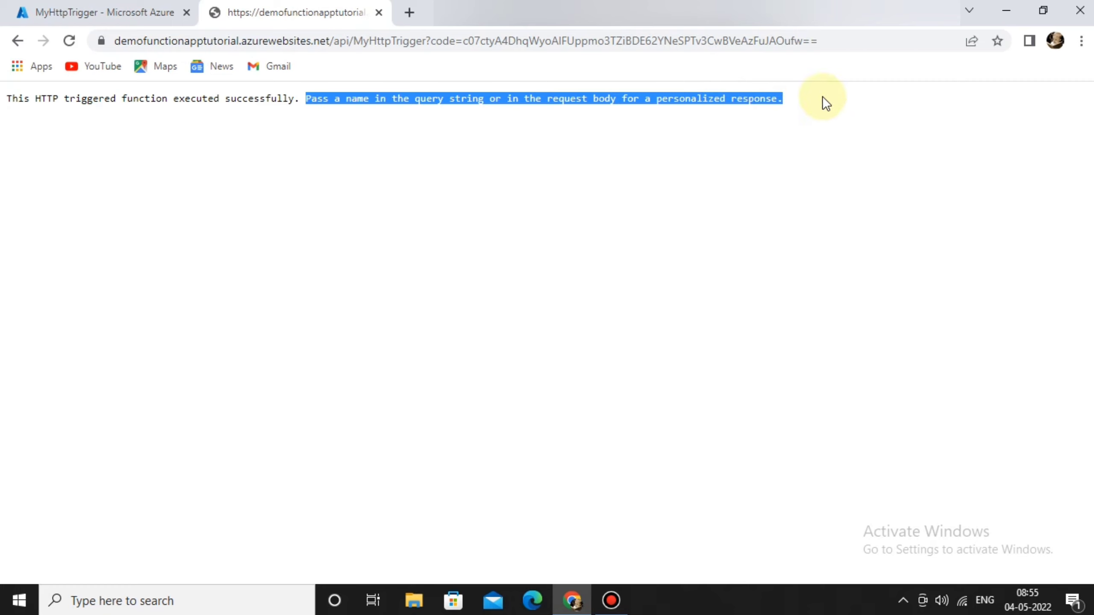
click(591, 177)
Append &name= with a person's name to the function URL and reload it.
click(841, 35)
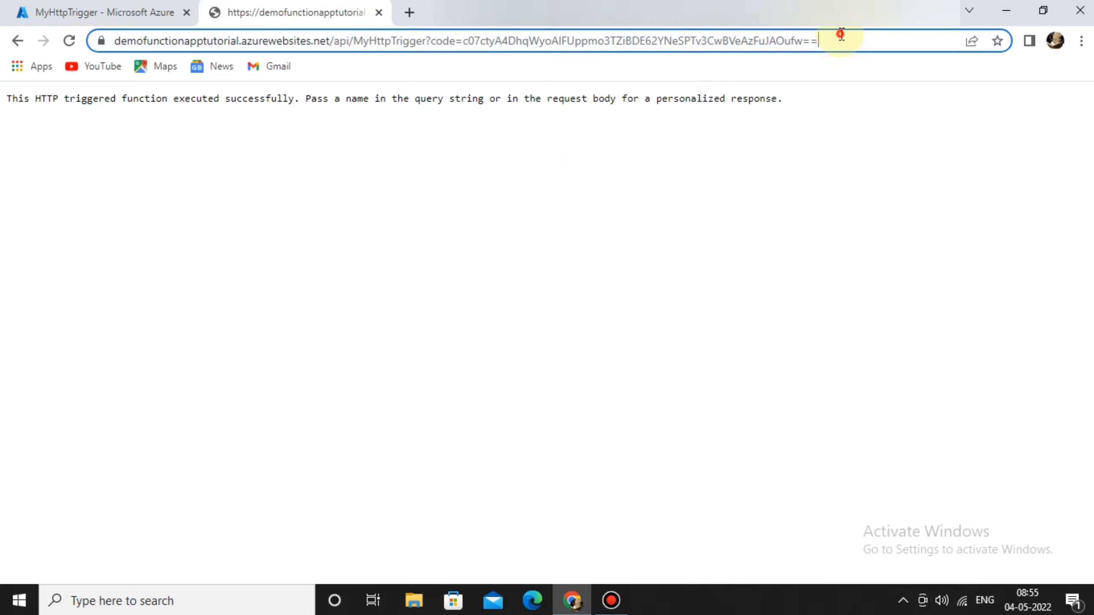
click(842, 34)
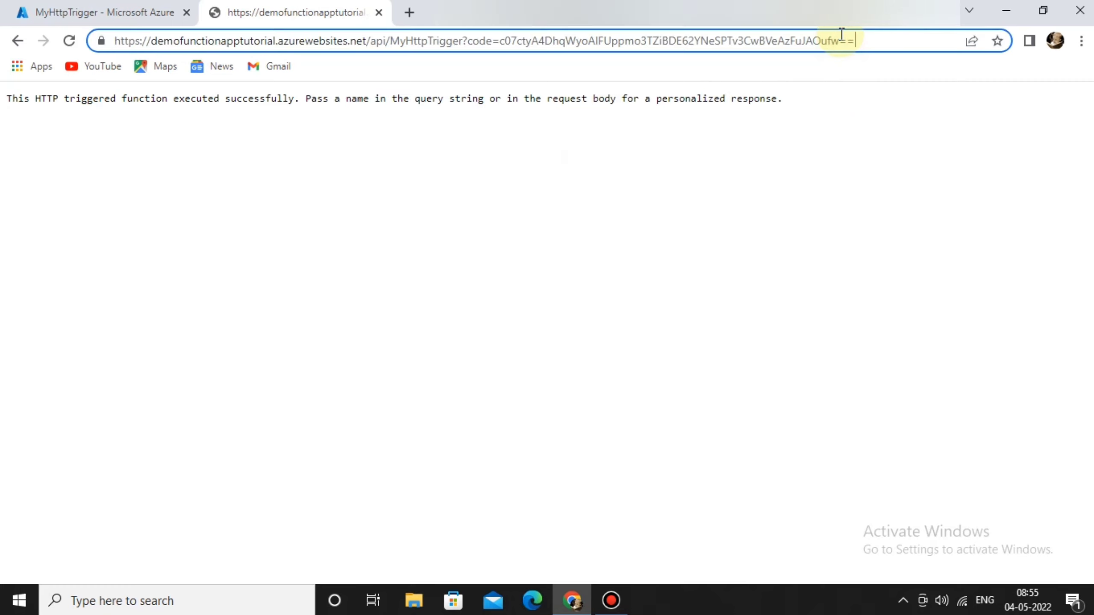
text(&n)
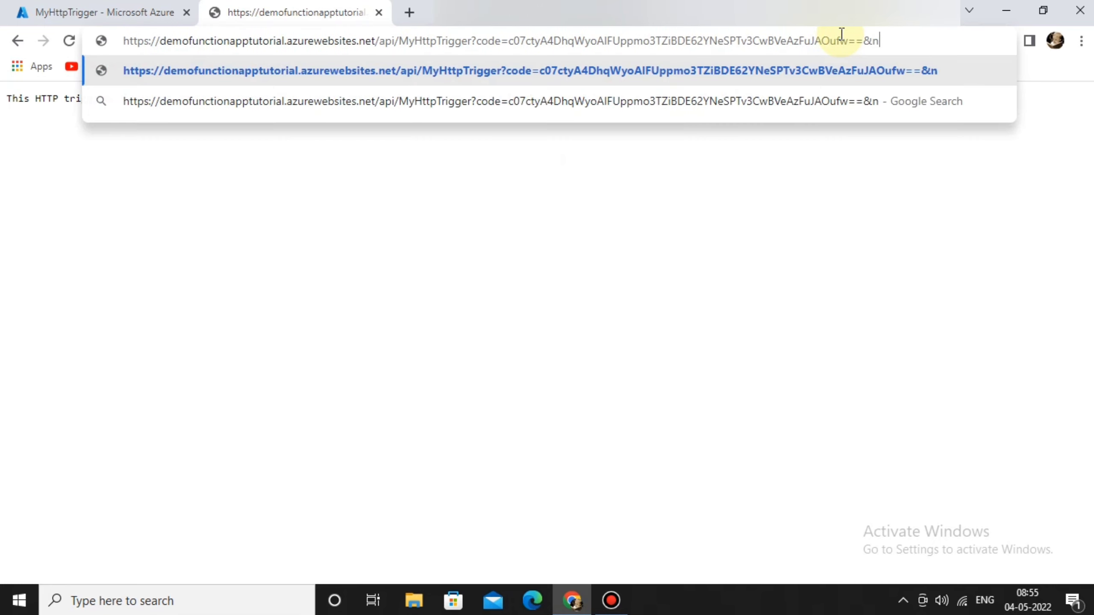
text(ame=)
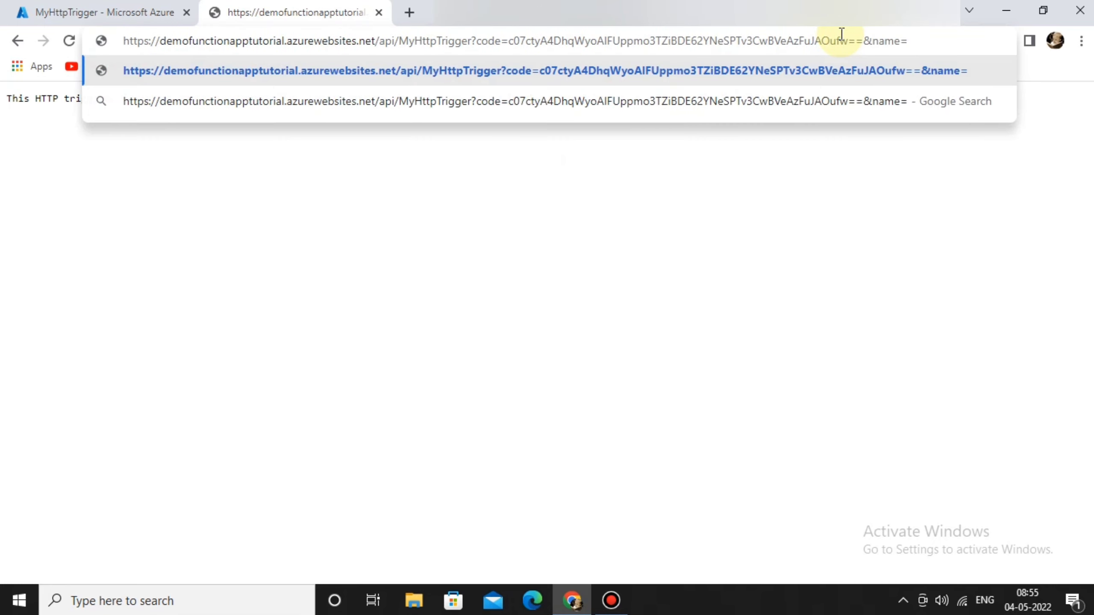
text(pavan)
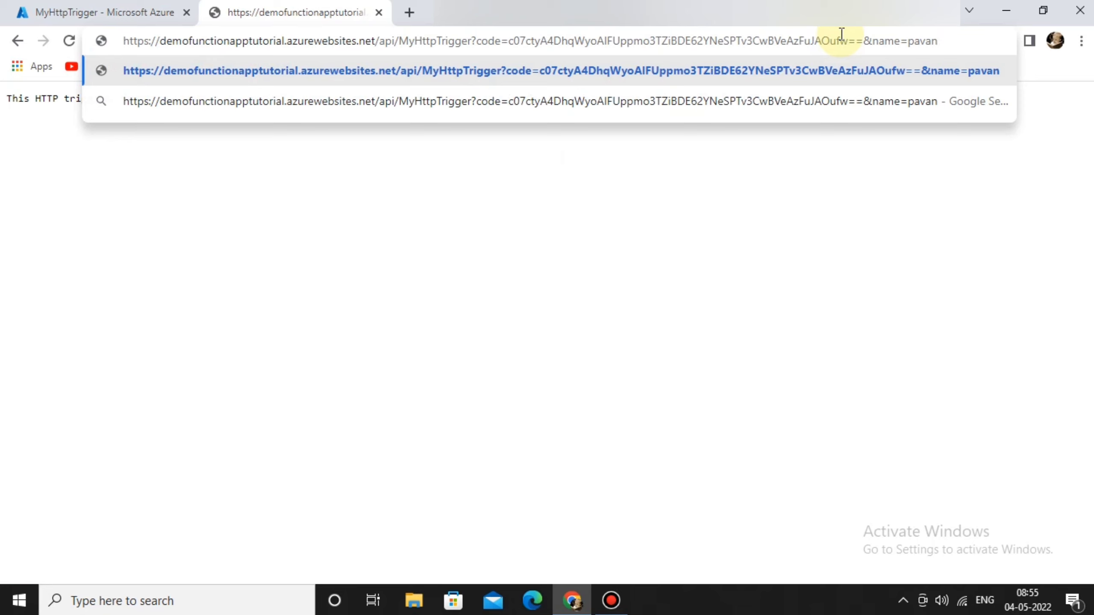
key(Return)
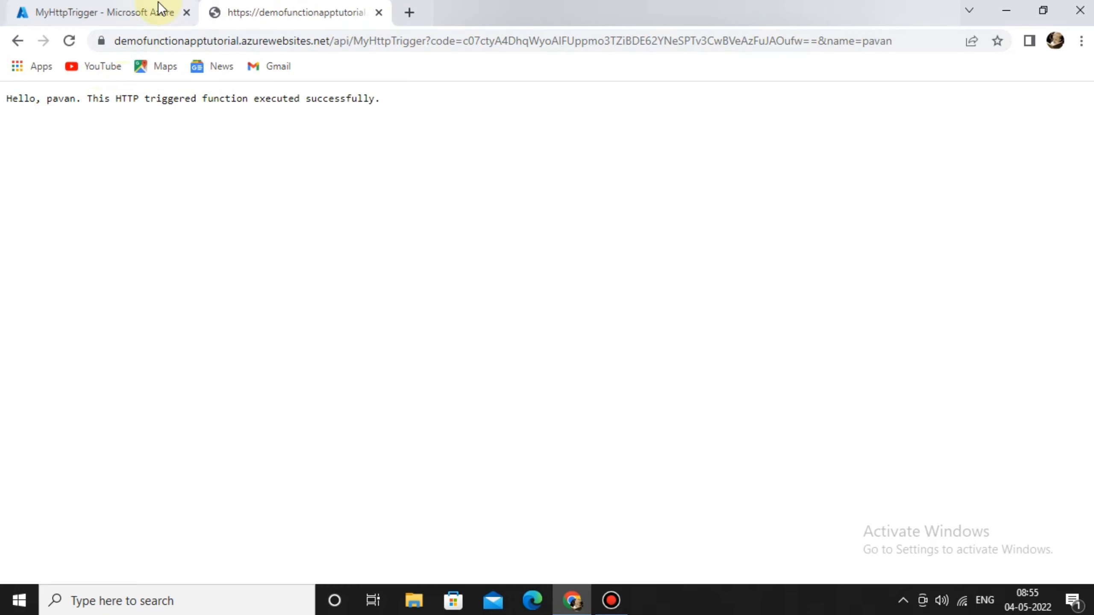
Leave the test result tab and scroll through MyHttpTrigger's run.csx source in Code + Test.
click(380, 10)
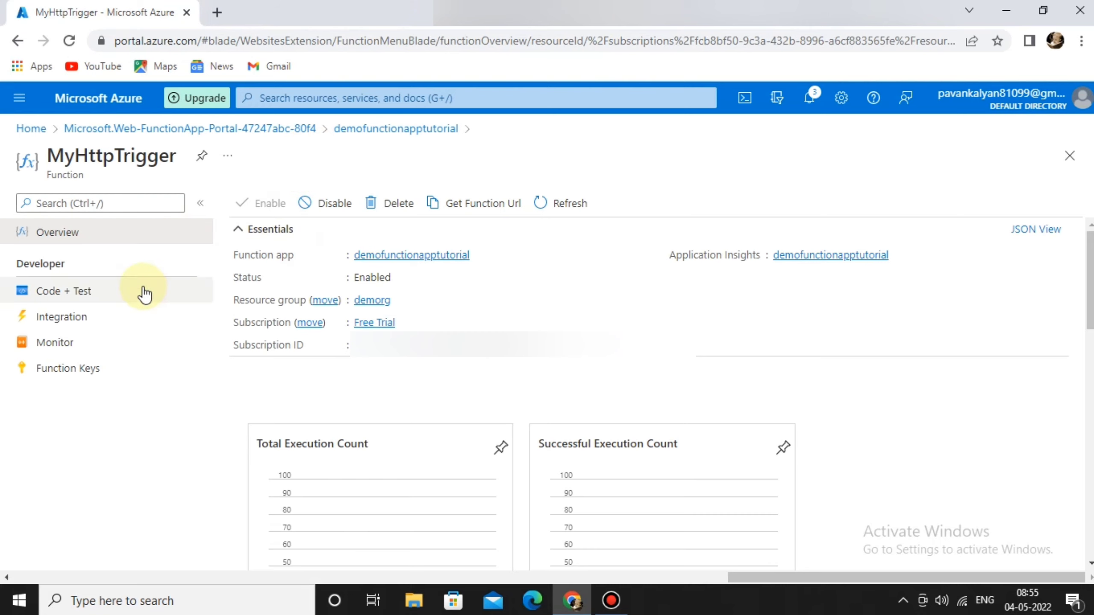
click(104, 294)
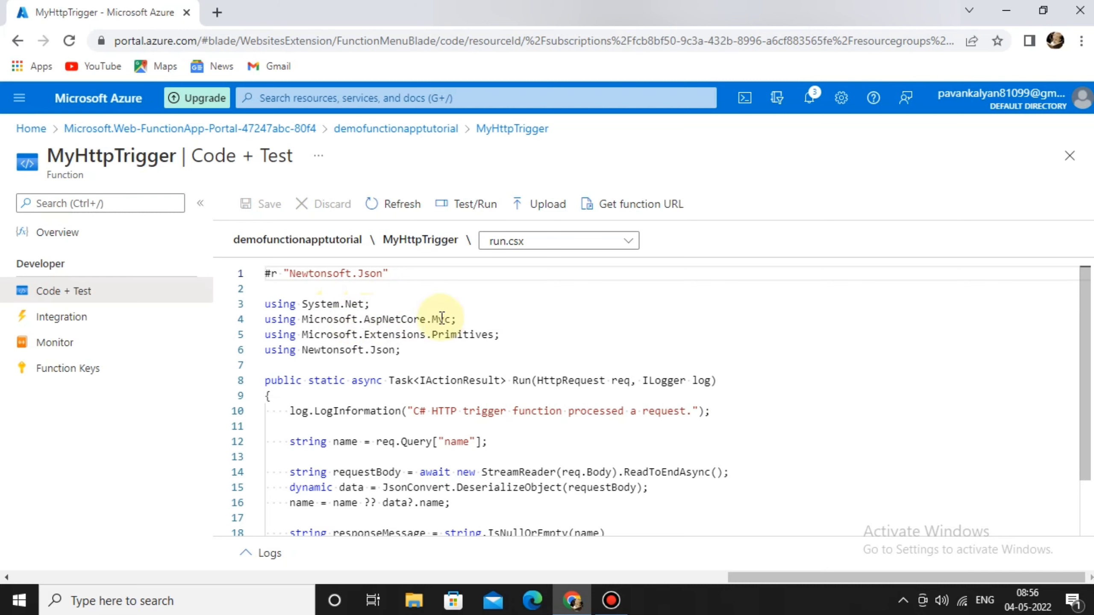
scroll(424, 366, down, 3)
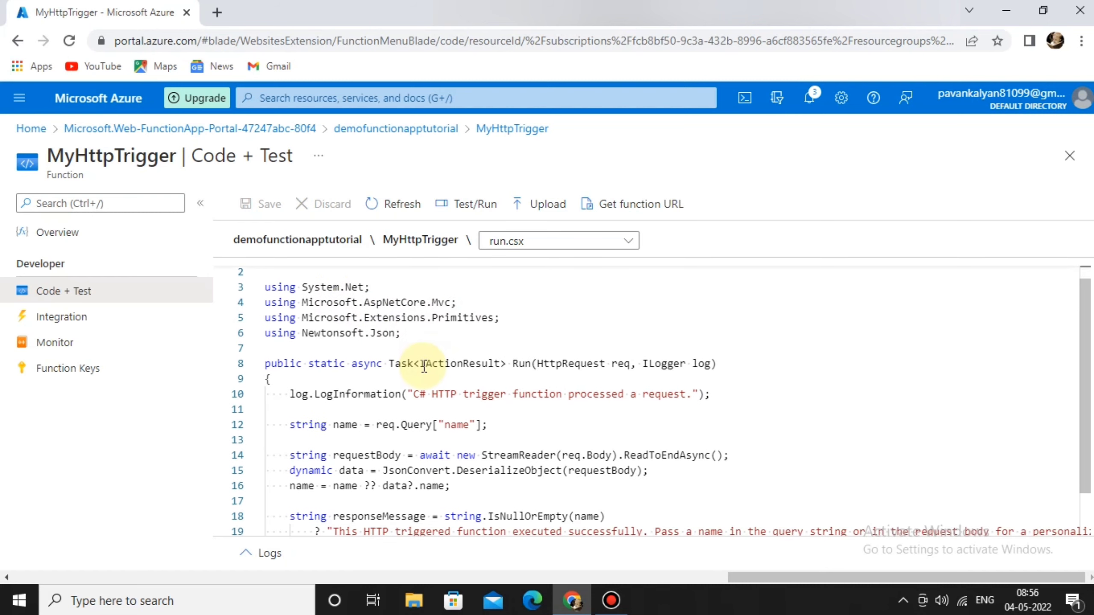
scroll(425, 366, down, 1)
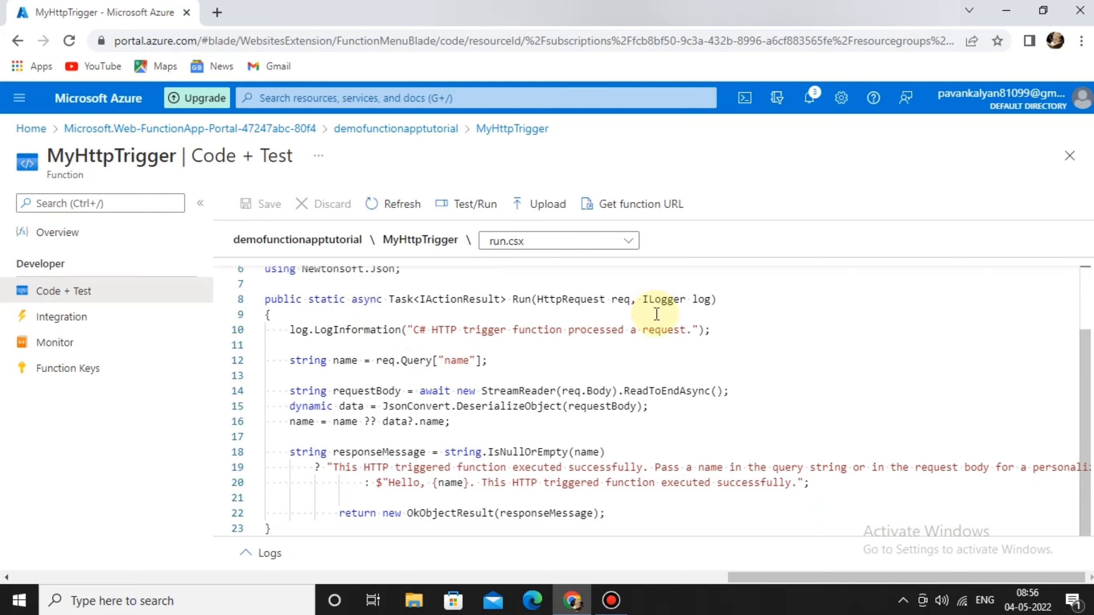
drag(516, 303, 714, 300)
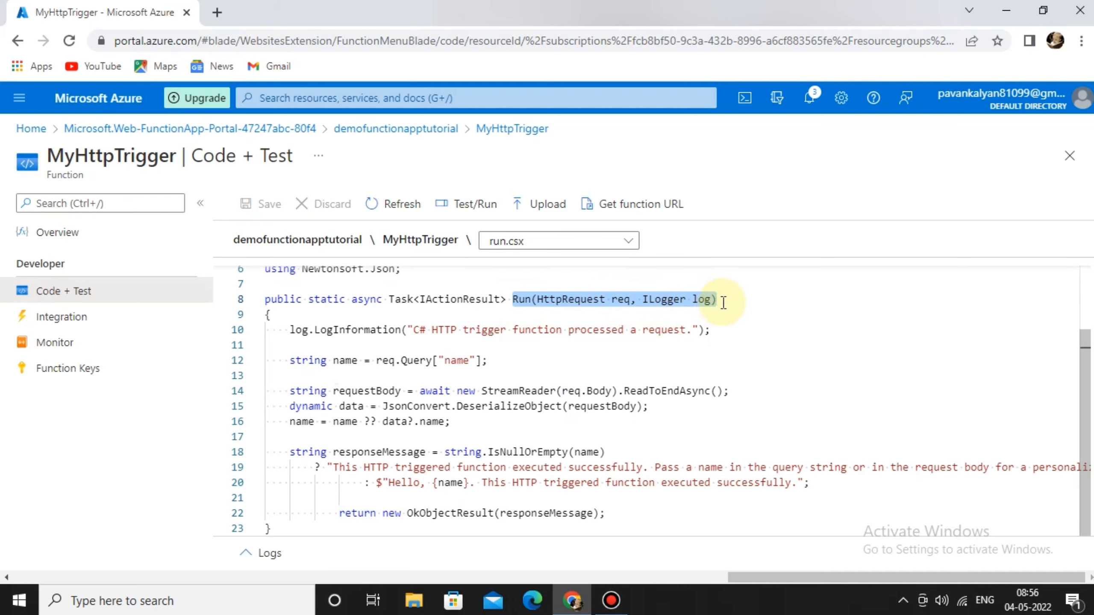
click(734, 299)
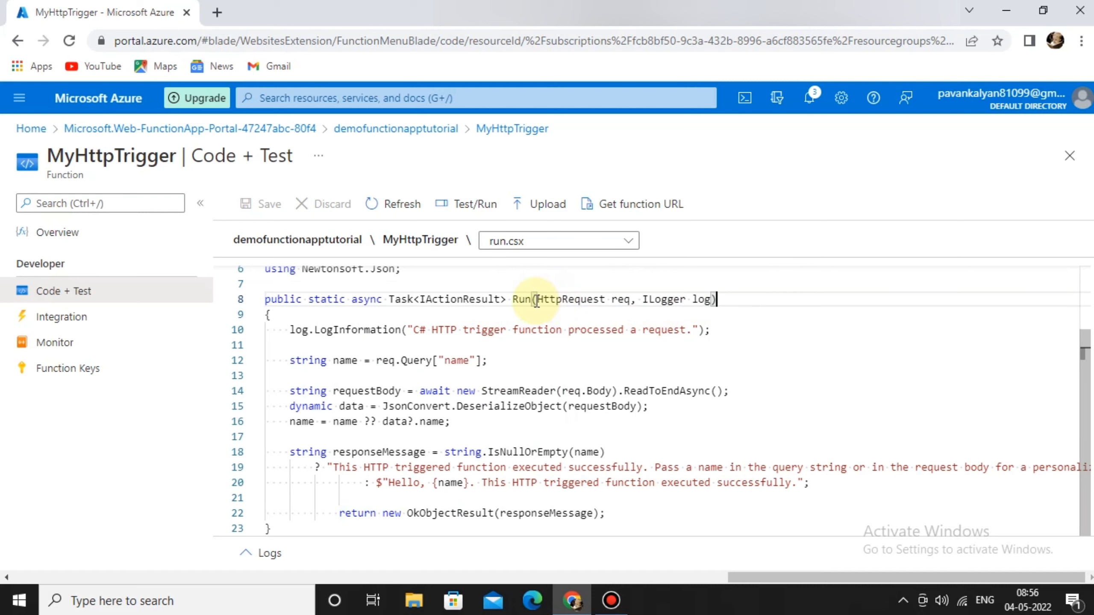
drag(536, 301, 638, 300)
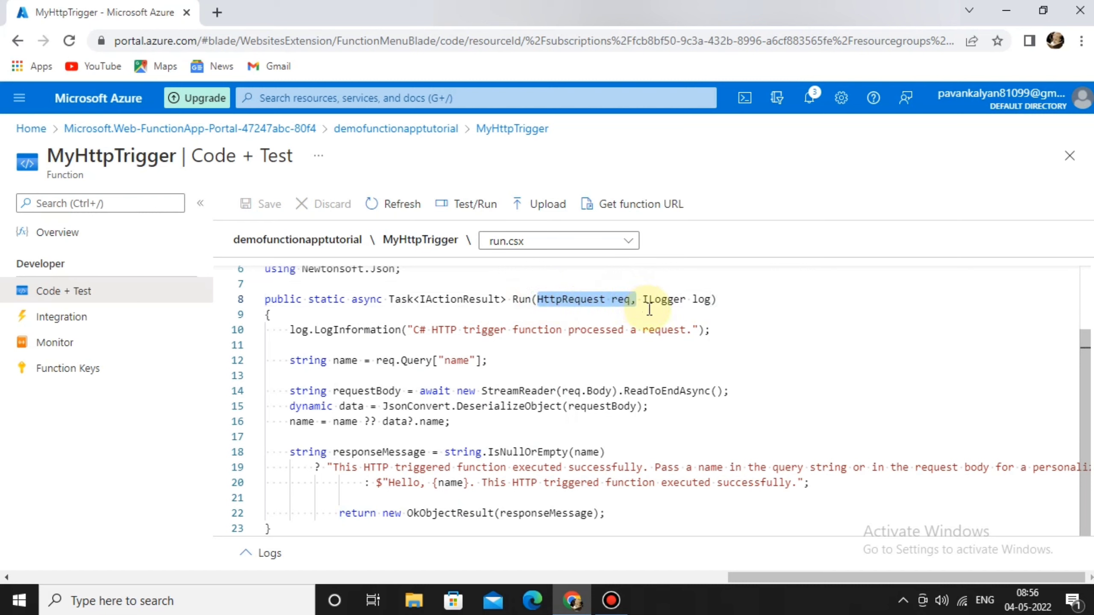
click(651, 302)
key(Up)
shift+click(693, 299)
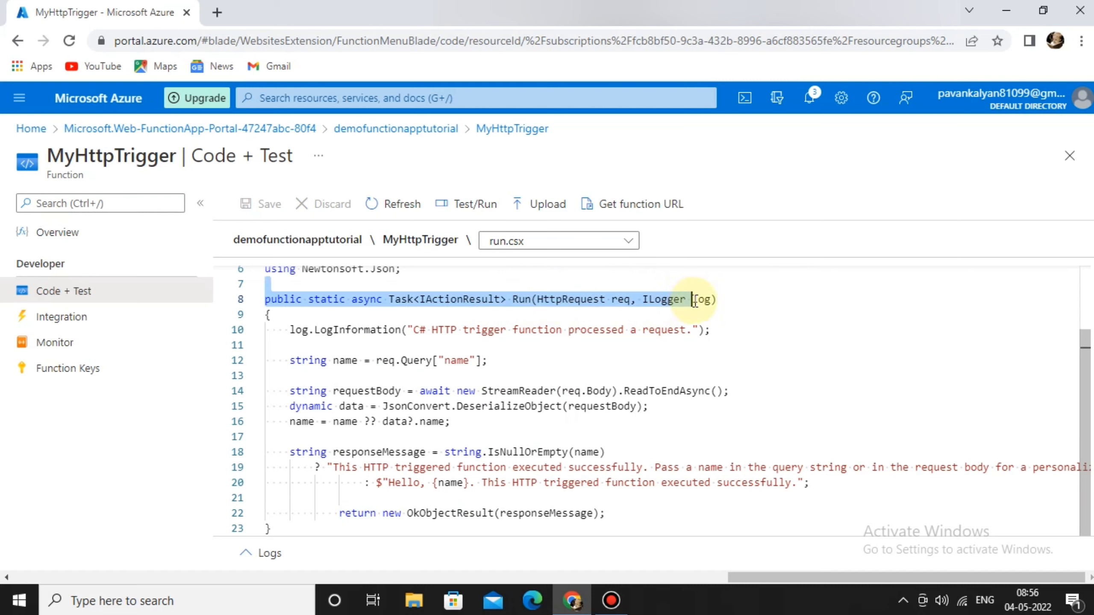
click(738, 303)
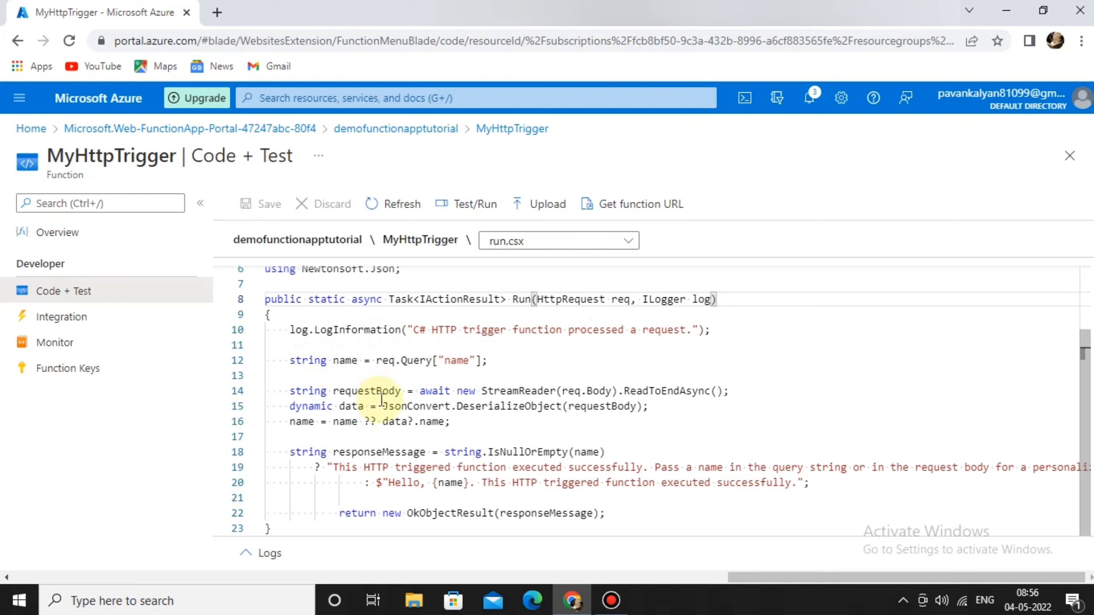
click(420, 385)
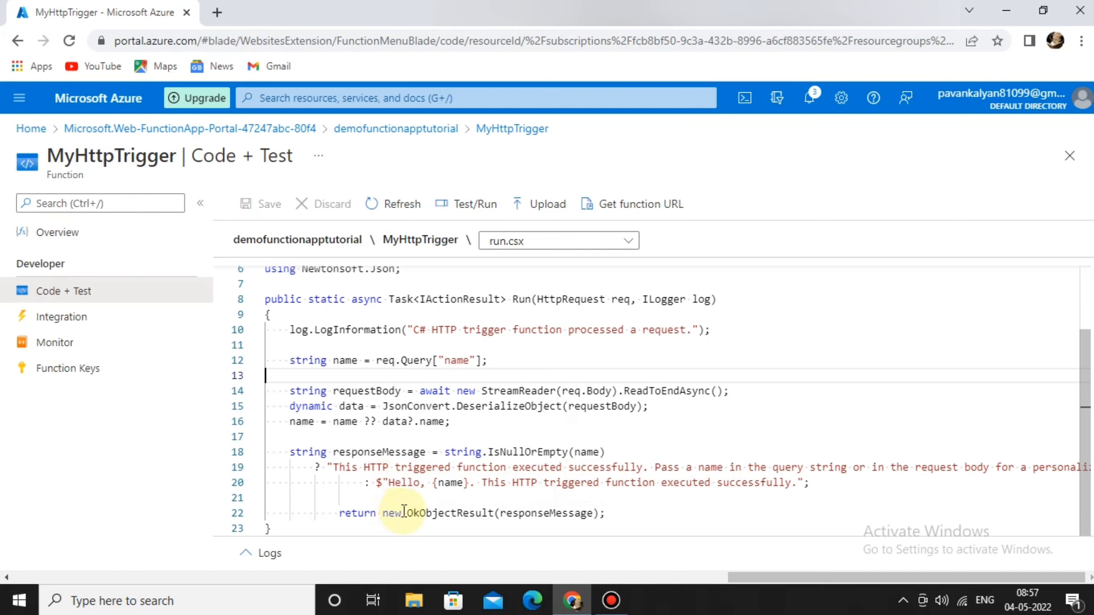
click(415, 504)
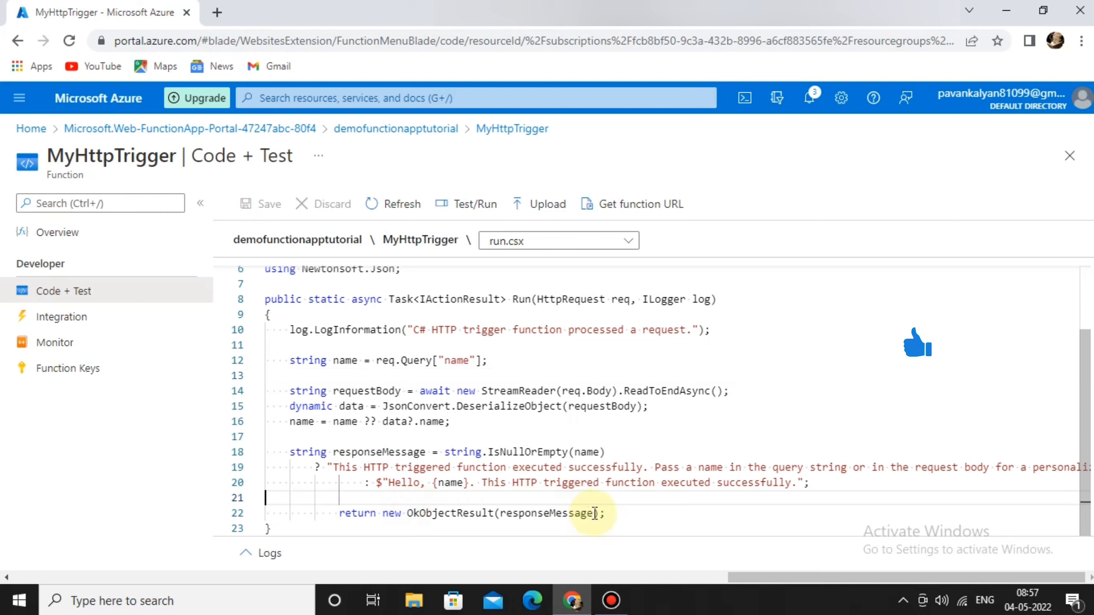